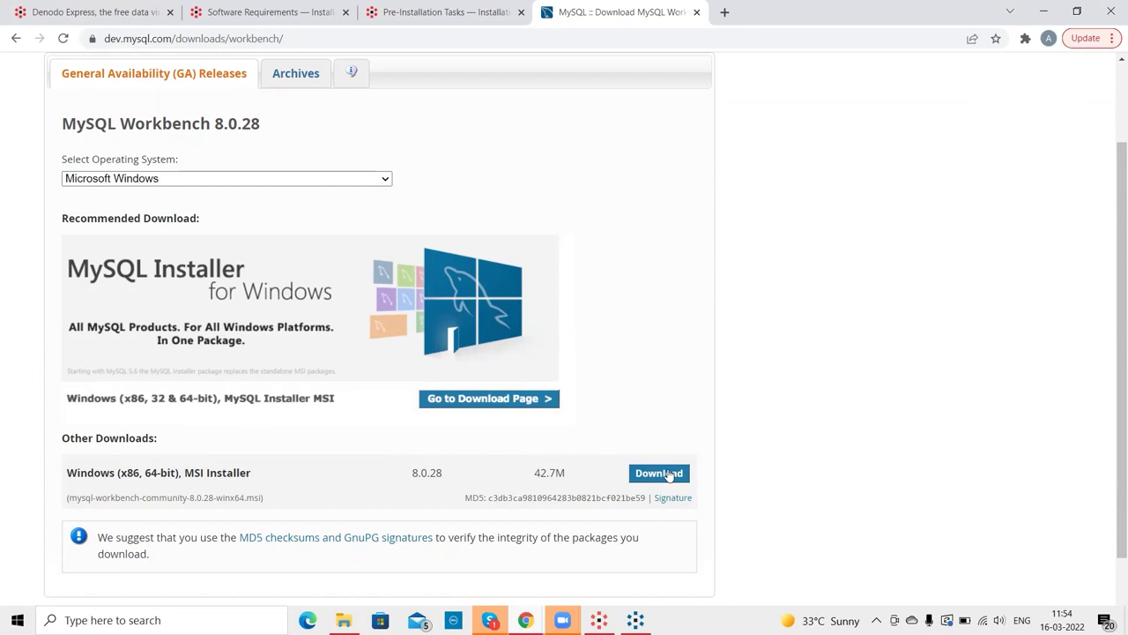
- Go back to the results and change the Google search to 'jdbc connector'
{"action": "left_click", "coordinate": [15, 37]}
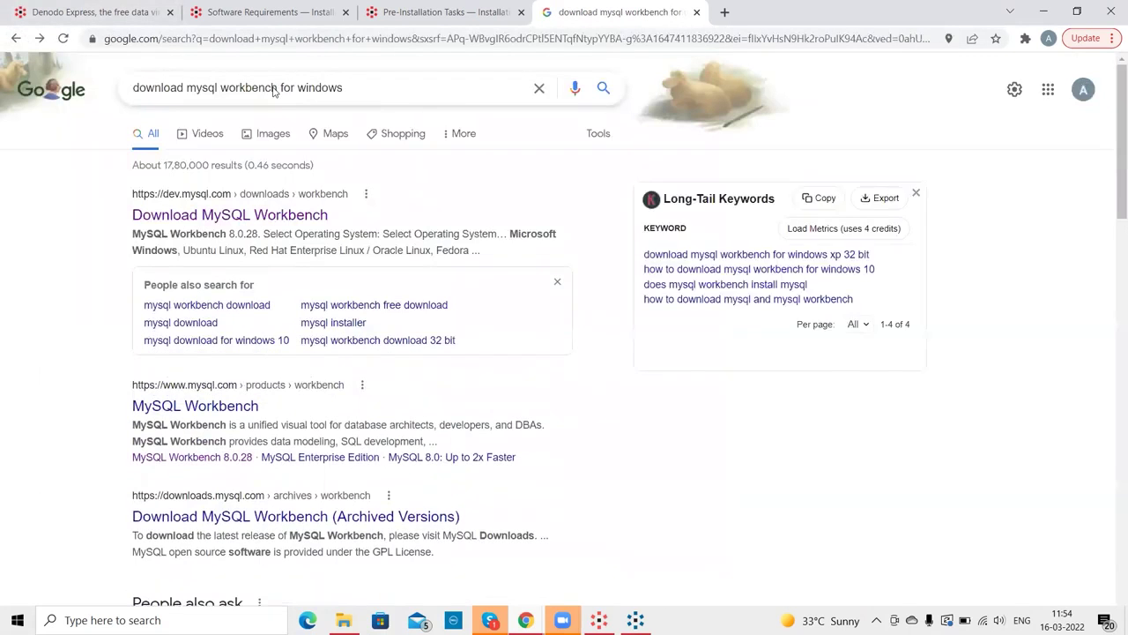
{"action": "left_click_drag", "start_coordinate": [279, 89], "coordinate": [220, 89]}
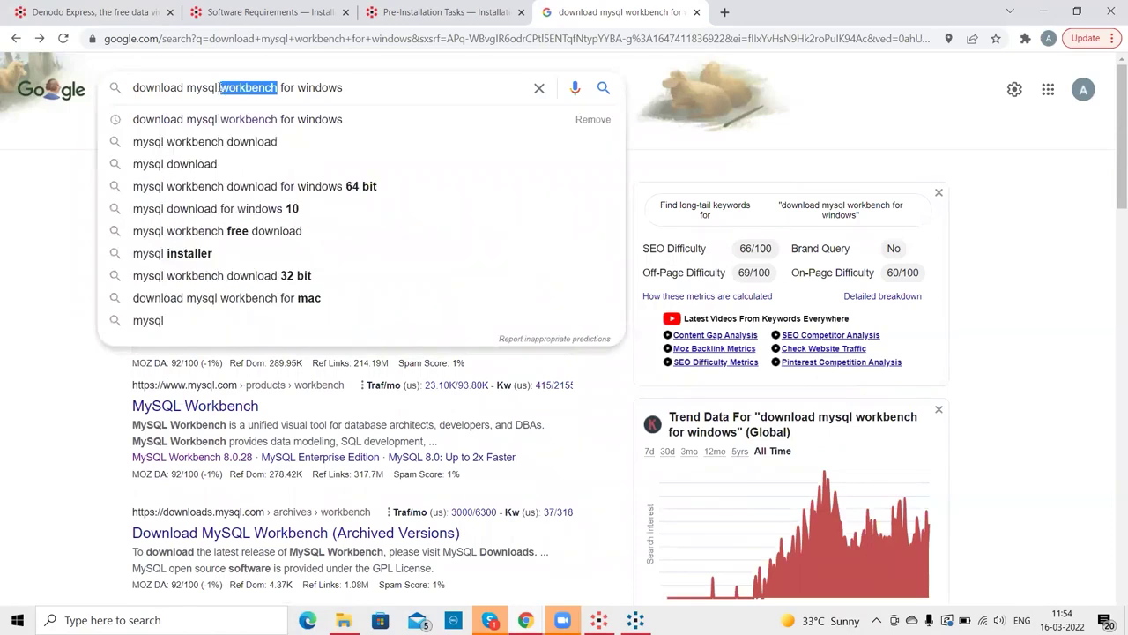
{"action": "type", "text": "jdbc"}
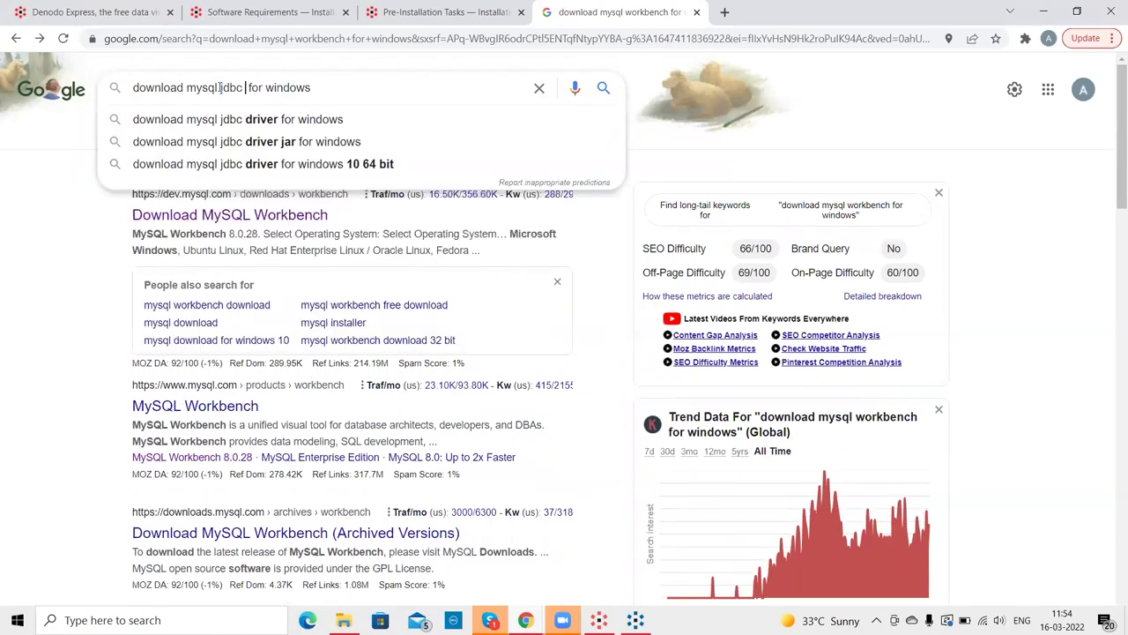
{"action": "type", "text": " connect "}
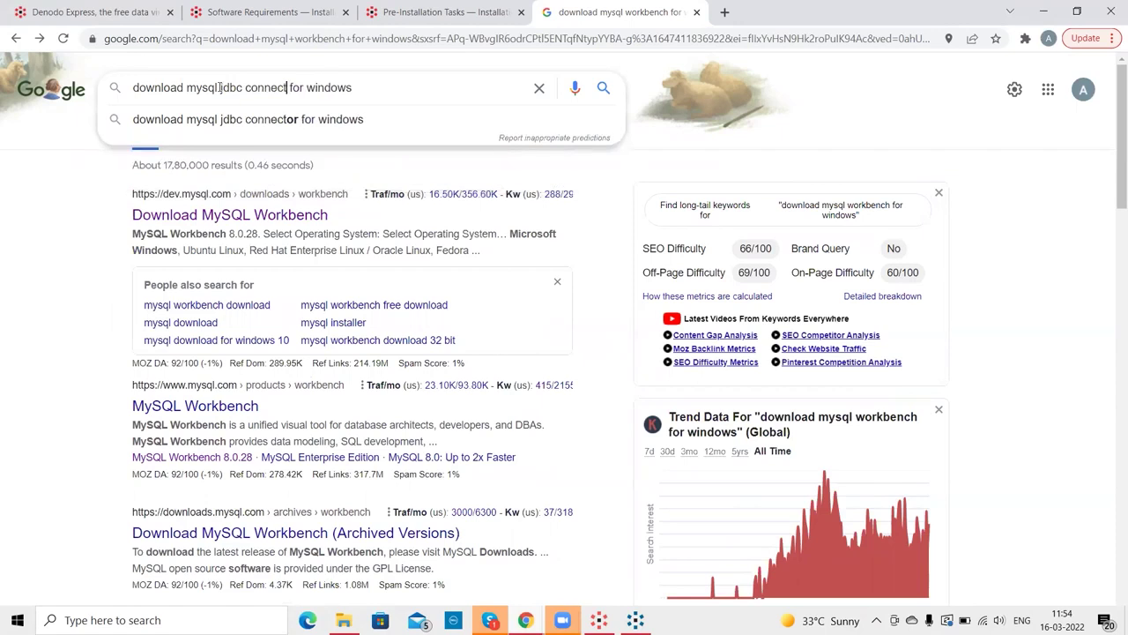
{"action": "type", "text": "or"}
{"action": "key", "text": "Return"}
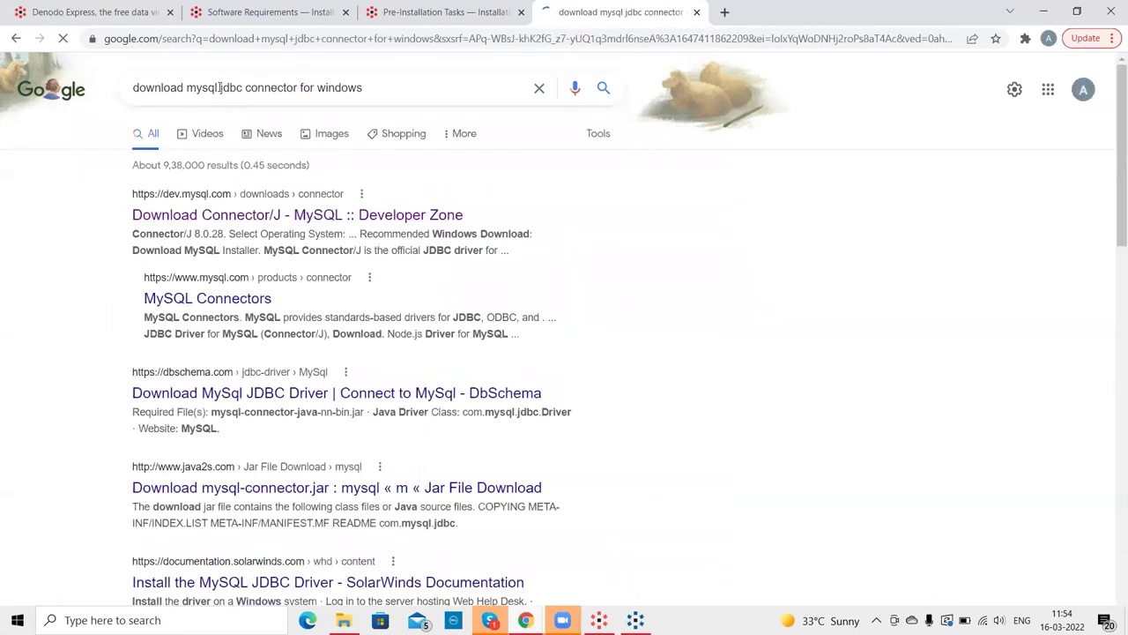
- Open Connector/J, reach the MySQL Installer 8.0.28 download page, then minimize Chrome
{"action": "left_click", "coordinate": [224, 216]}
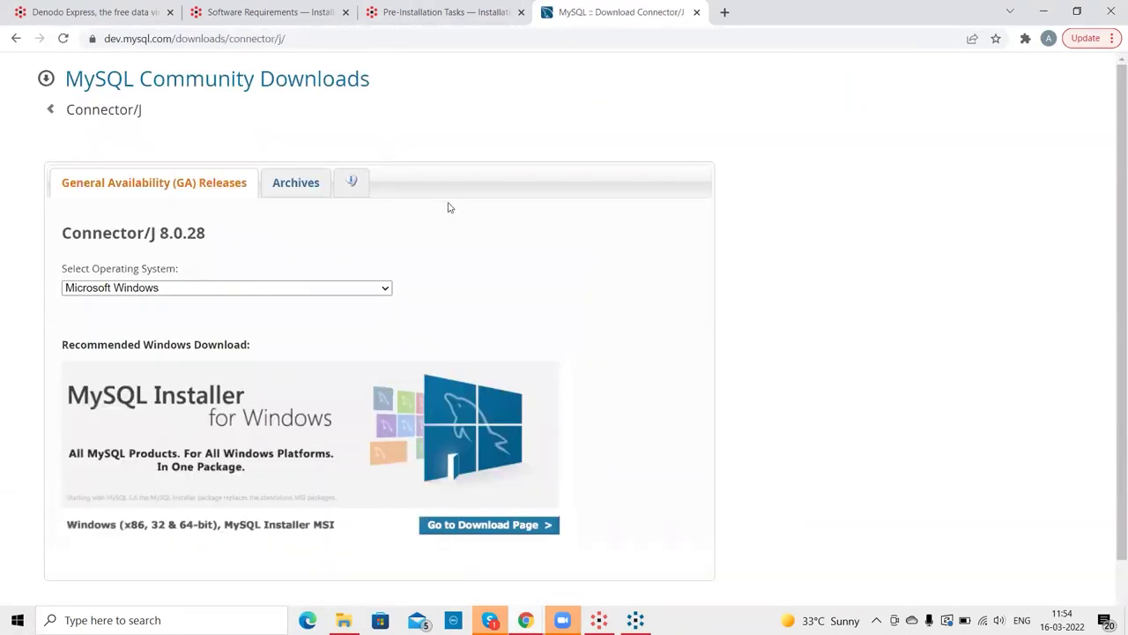
{"action": "scroll", "coordinate": [1109, 212], "scroll_direction": "down", "scroll_amount": 2}
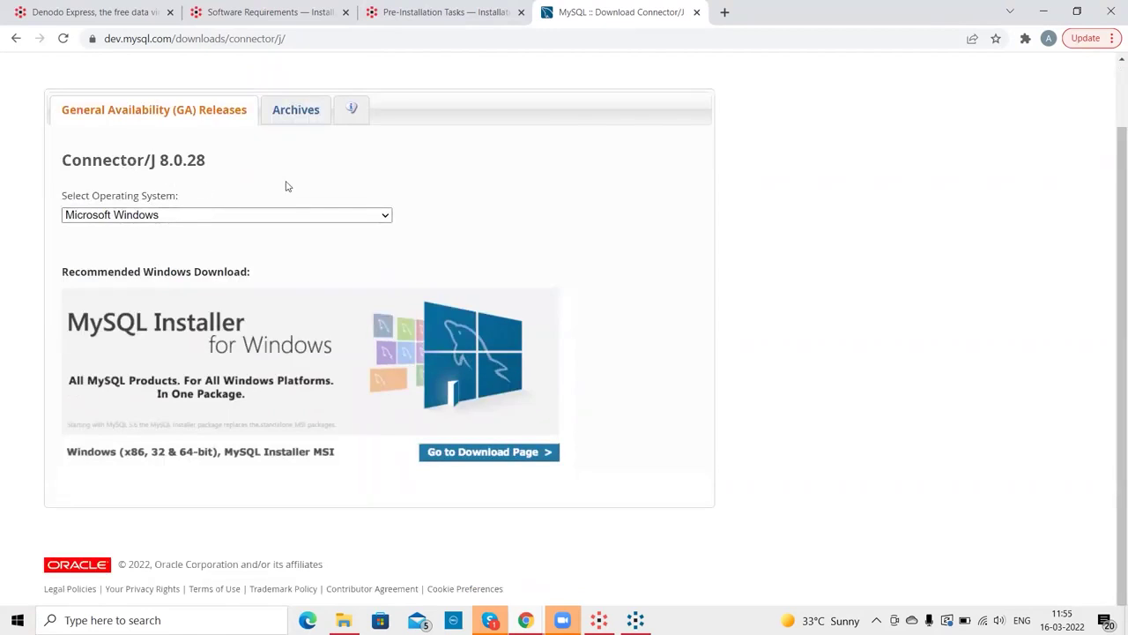
{"action": "left_click", "coordinate": [459, 455]}
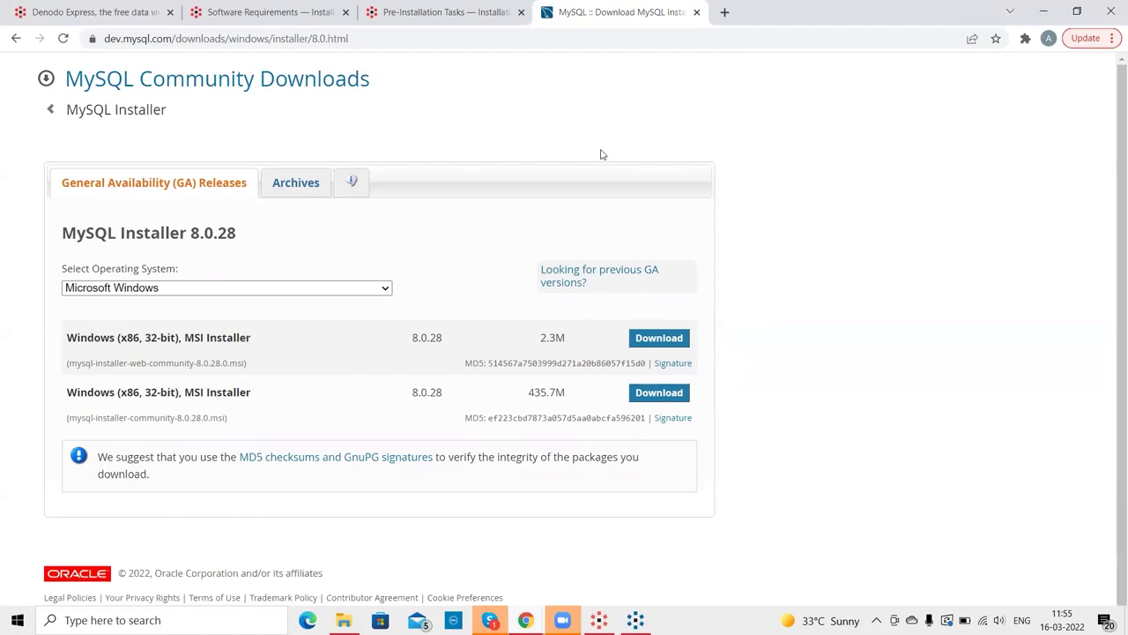
{"action": "left_click", "coordinate": [1060, 9]}
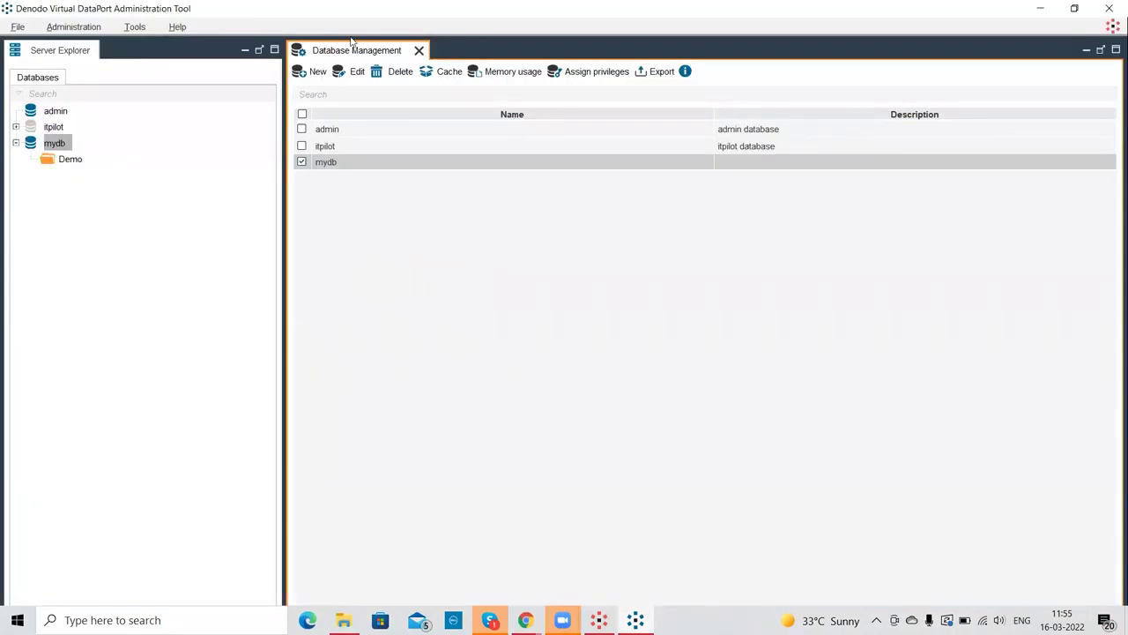
- Close Database Management and browse File Explorer to the Denodo folder on DATA (D:)
{"action": "left_click", "coordinate": [419, 50]}
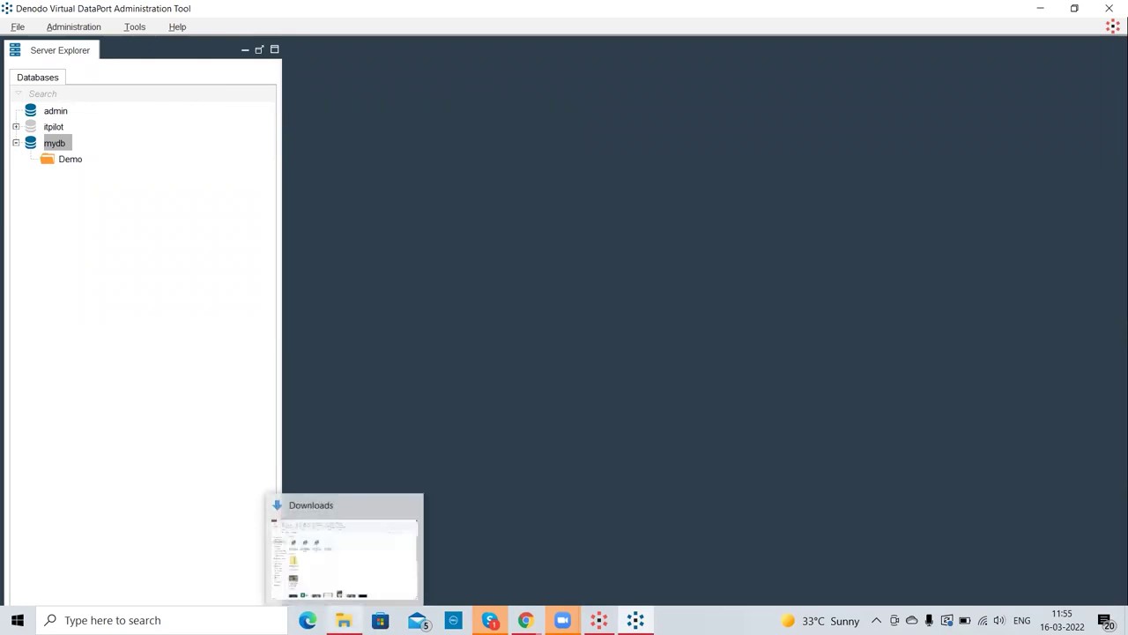
{"action": "left_click", "coordinate": [344, 620]}
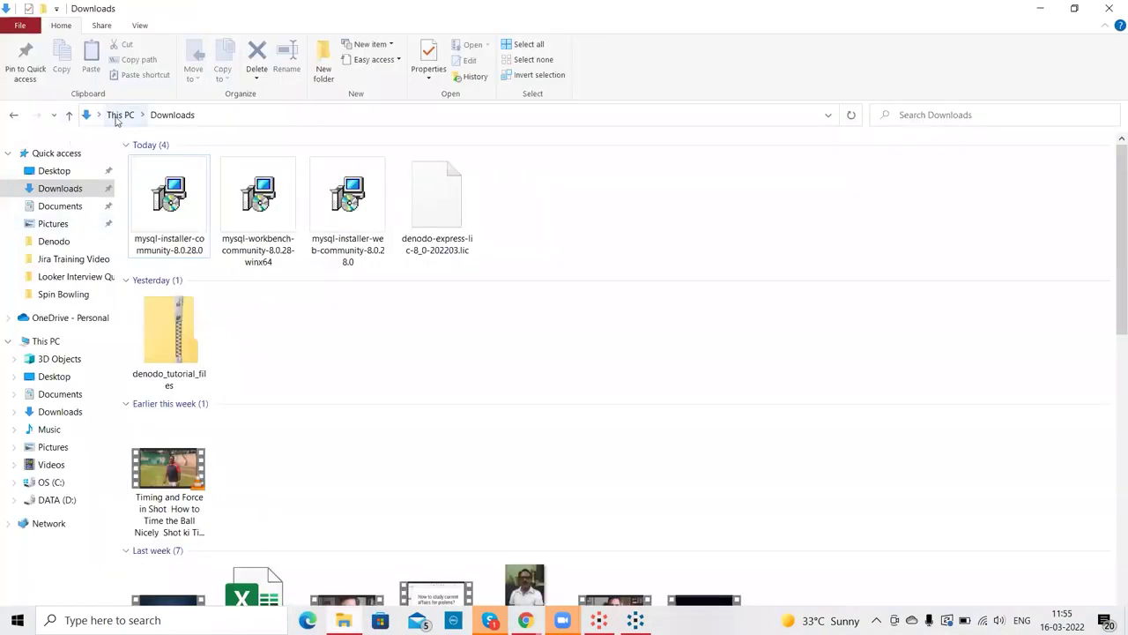
{"action": "left_click", "coordinate": [118, 115]}
{"action": "left_click", "coordinate": [343, 283]}
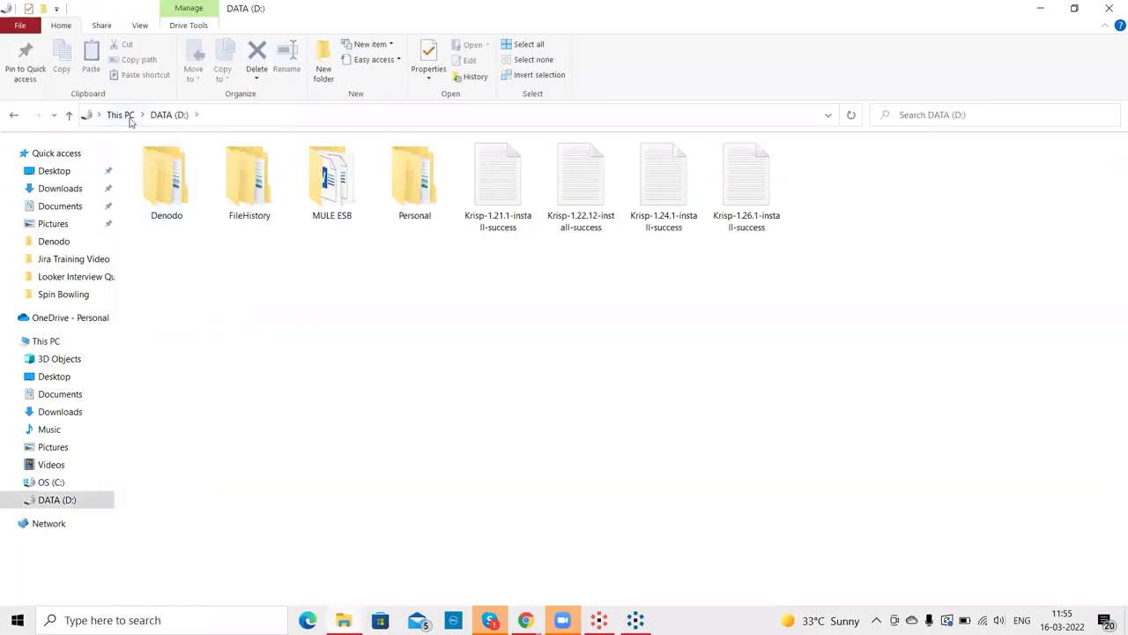
{"action": "double_click", "coordinate": [186, 203]}
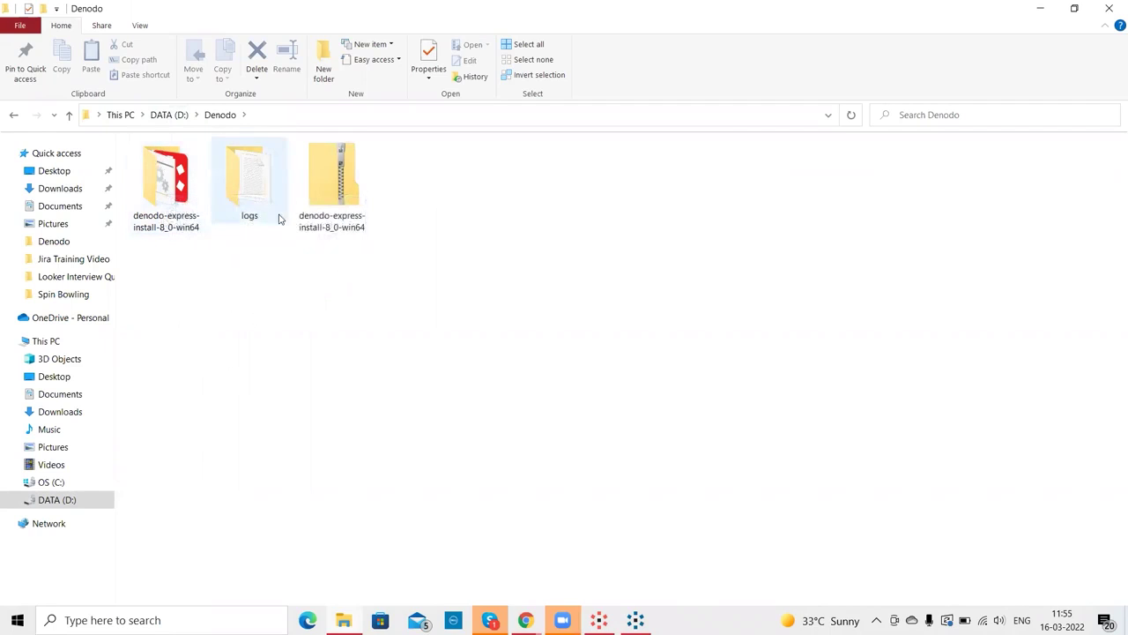
- Check the denodo-express-install-8_0-win64 zip, open the extracted folder, then minimize Explorer
{"action": "double_click", "coordinate": [317, 205]}
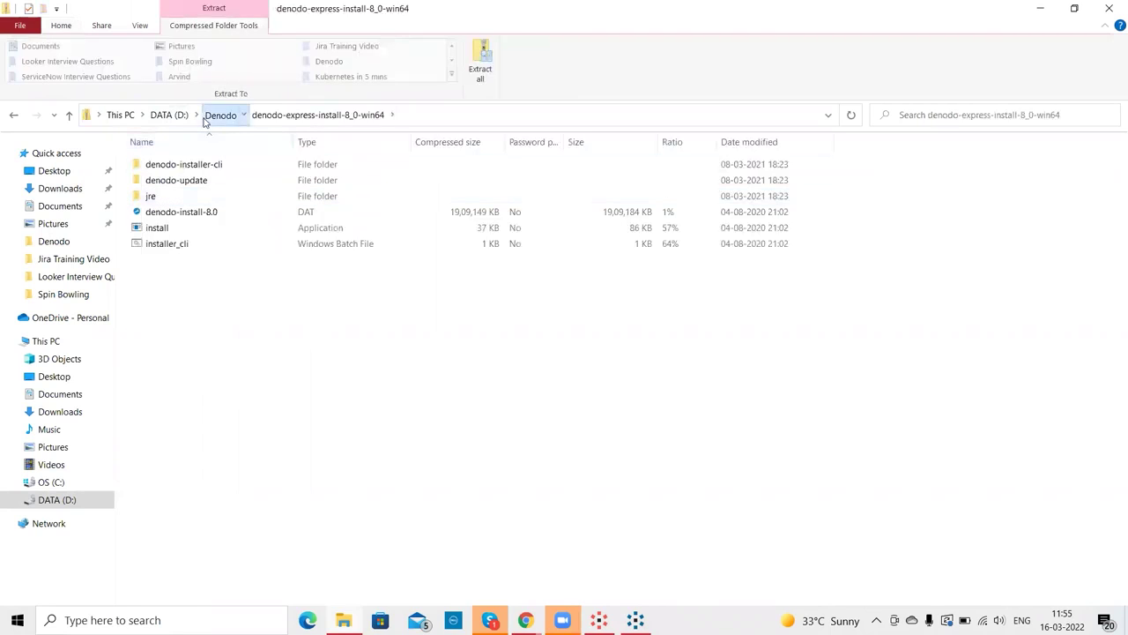
{"action": "left_click", "coordinate": [208, 115]}
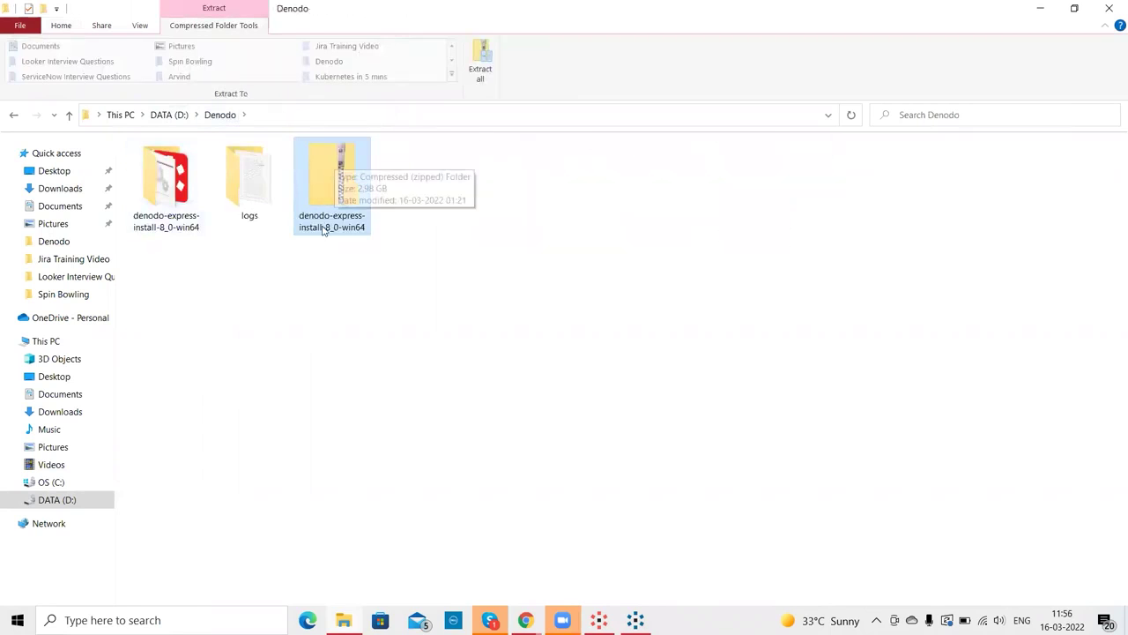
{"action": "double_click", "coordinate": [164, 196]}
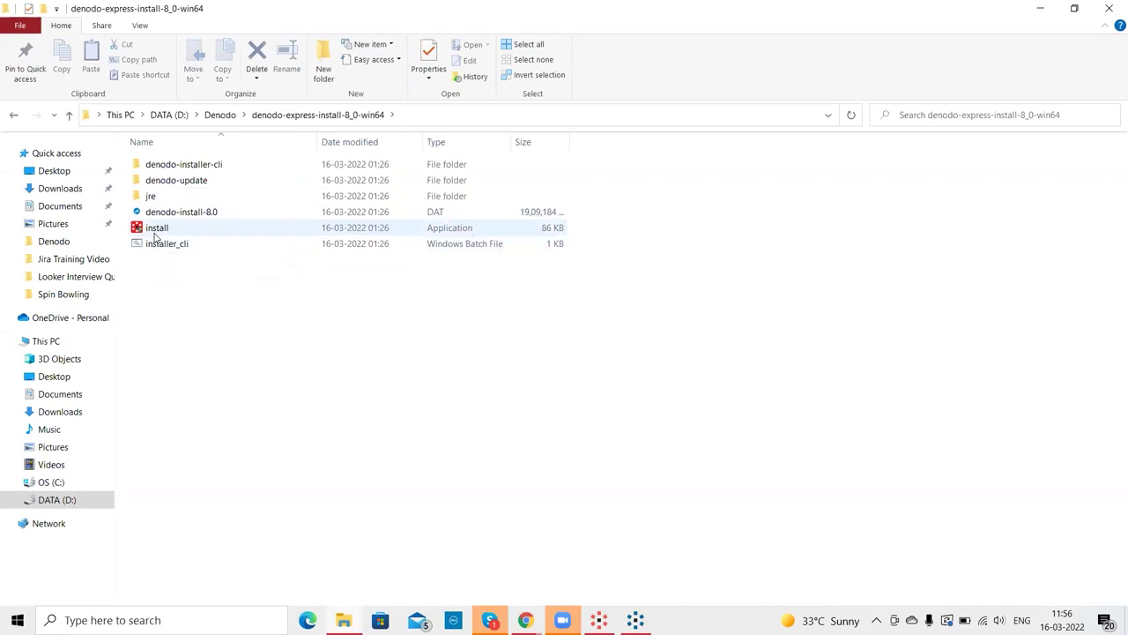
{"action": "left_click", "coordinate": [1041, 9]}
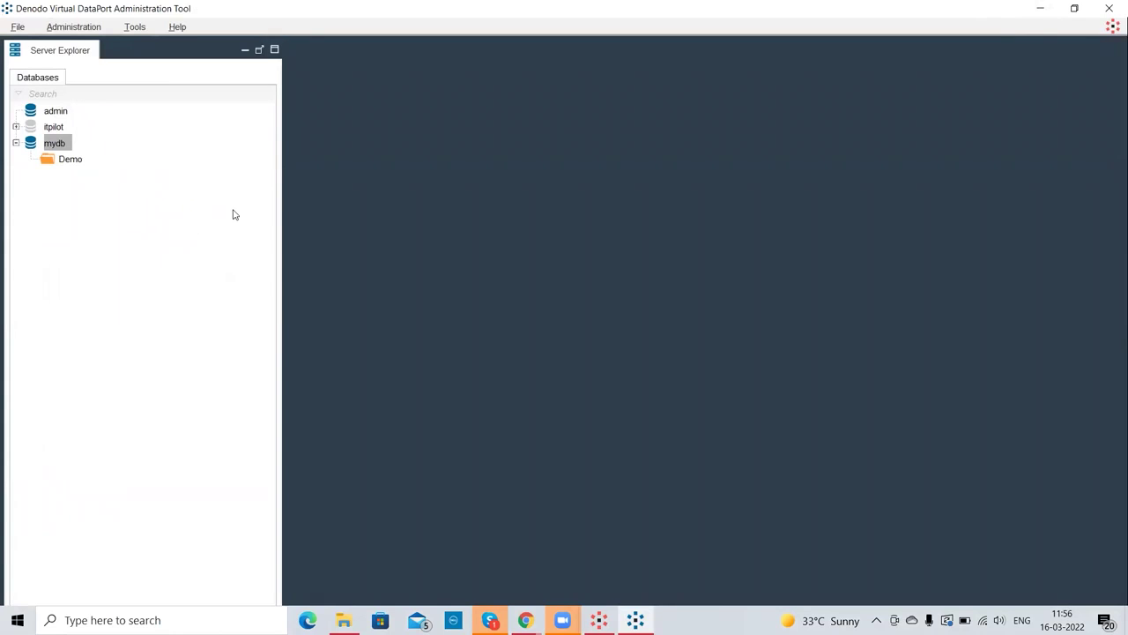
{"action": "left_click", "coordinate": [598, 620]}
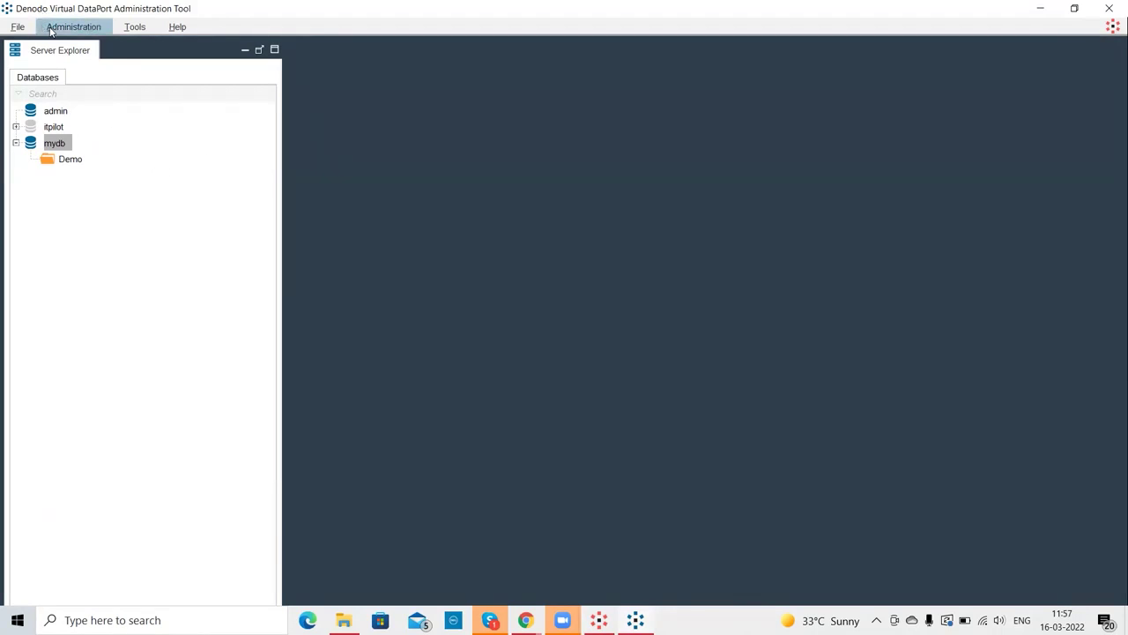
- Open Administration > Database management to list the admin, itpilot and mydb databases
{"action": "left_click", "coordinate": [50, 32]}
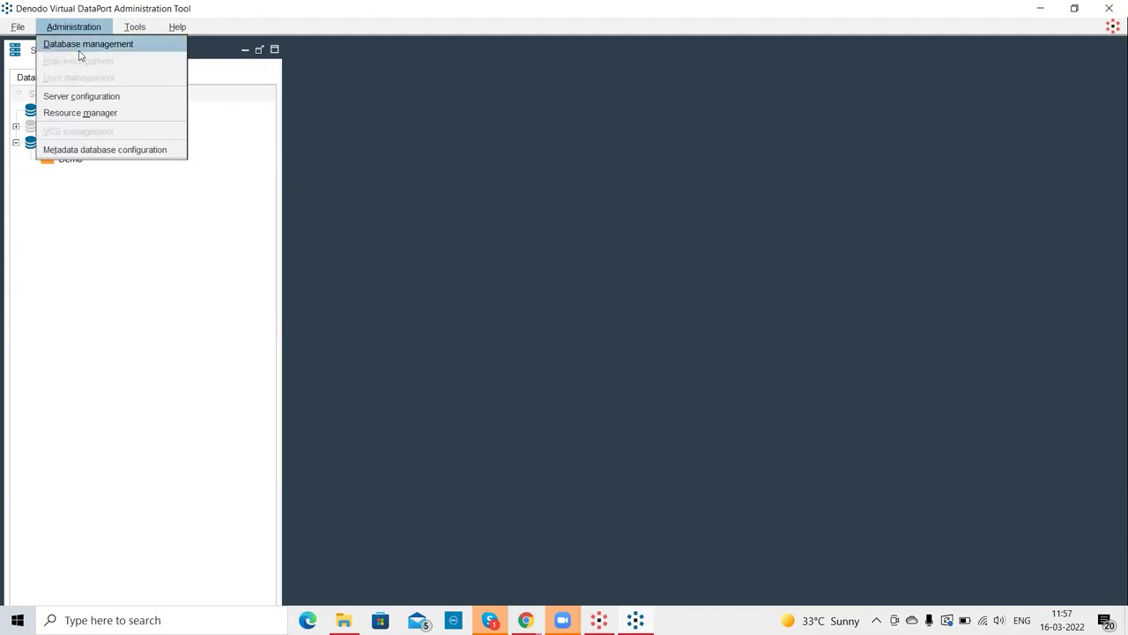
{"action": "left_click", "coordinate": [80, 44]}
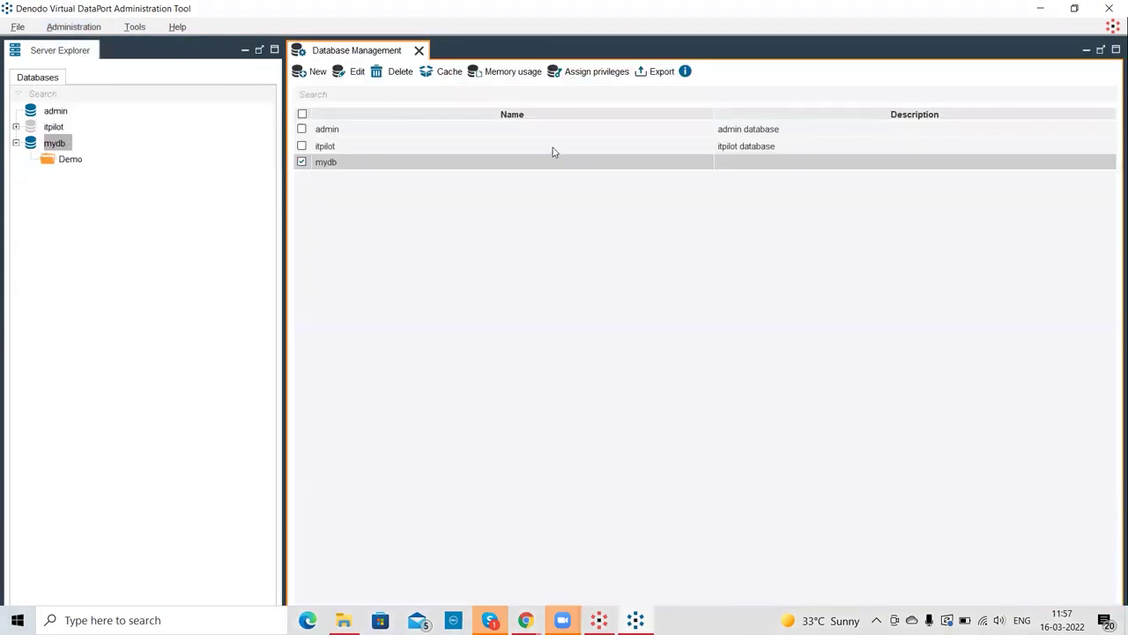
{"action": "left_click", "coordinate": [69, 31]}
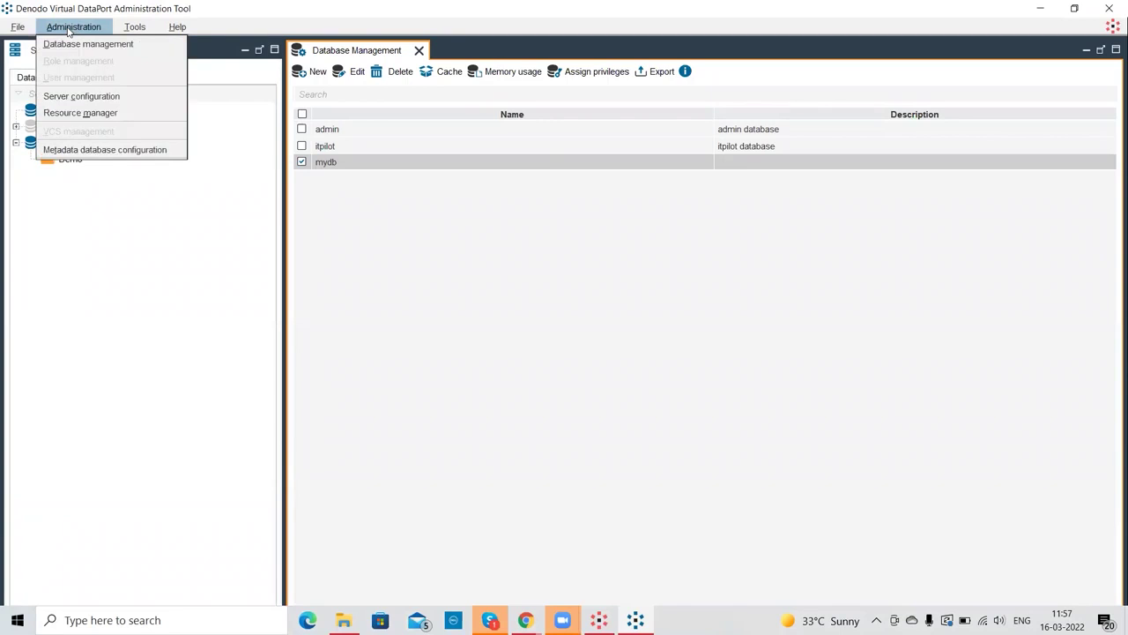
{"action": "left_click", "coordinate": [190, 248]}
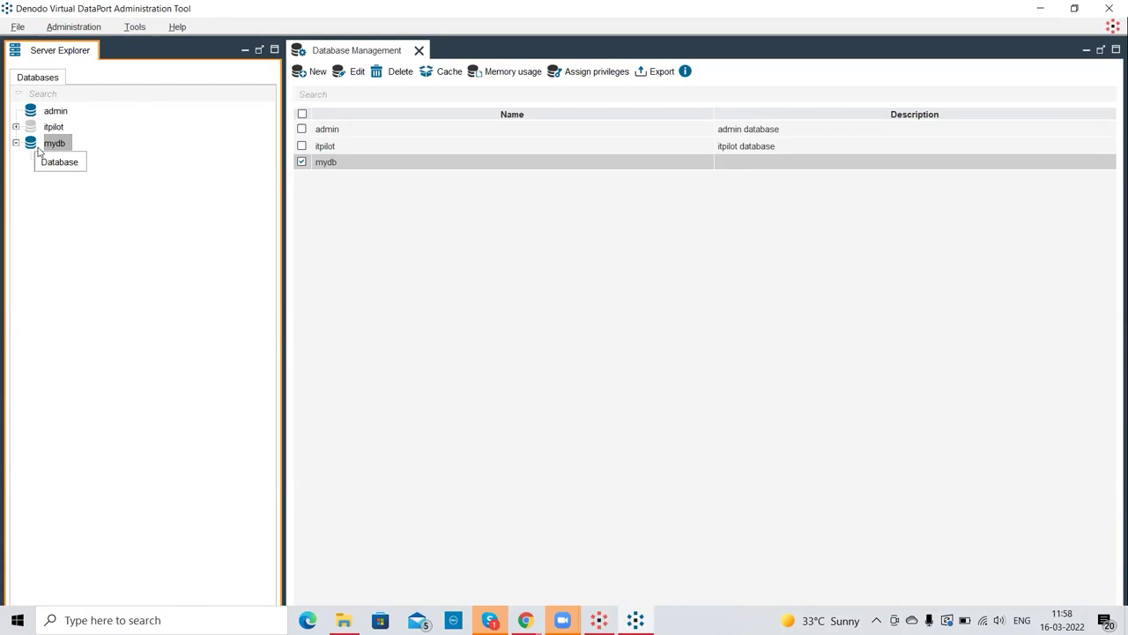
{"action": "left_click", "coordinate": [11, 30]}
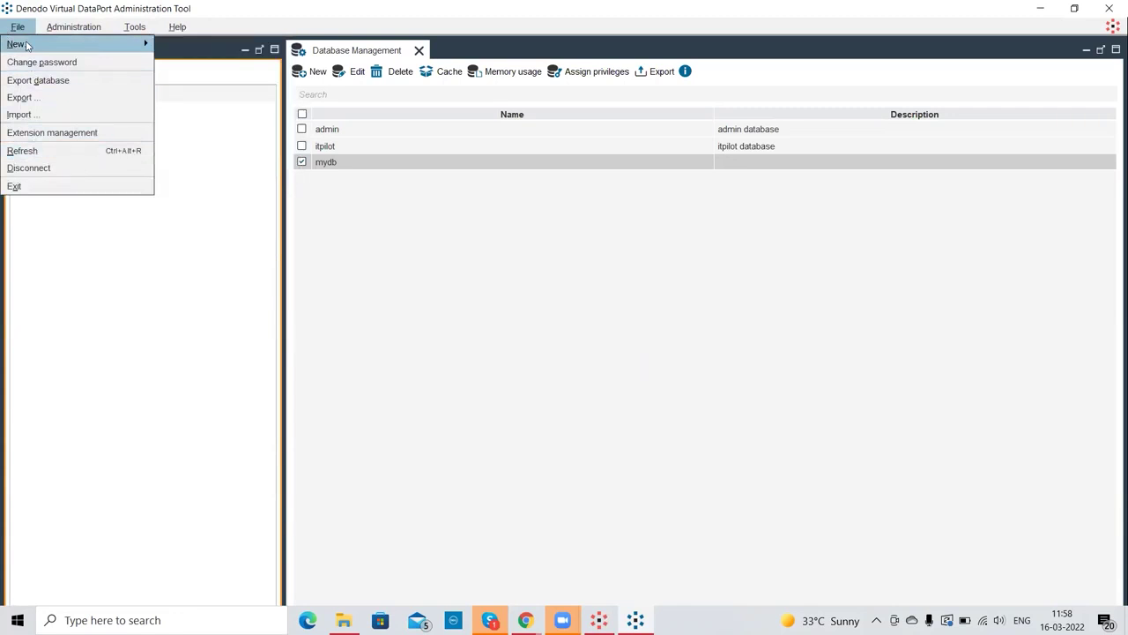
{"action": "mouse_move", "coordinate": [54, 40]}
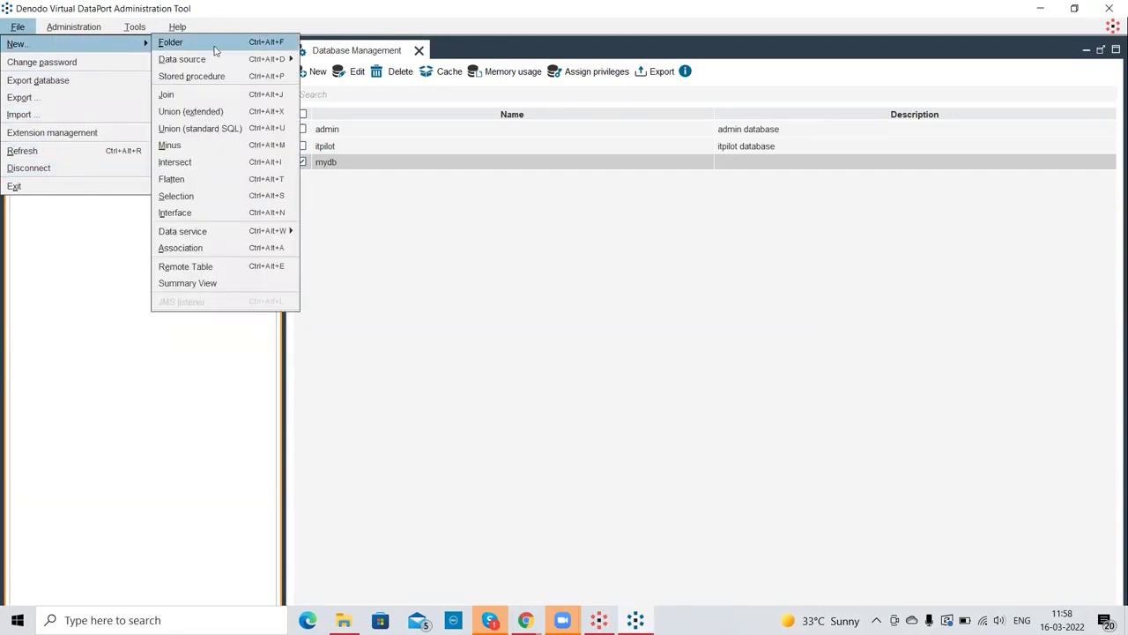
{"action": "mouse_move", "coordinate": [213, 63]}
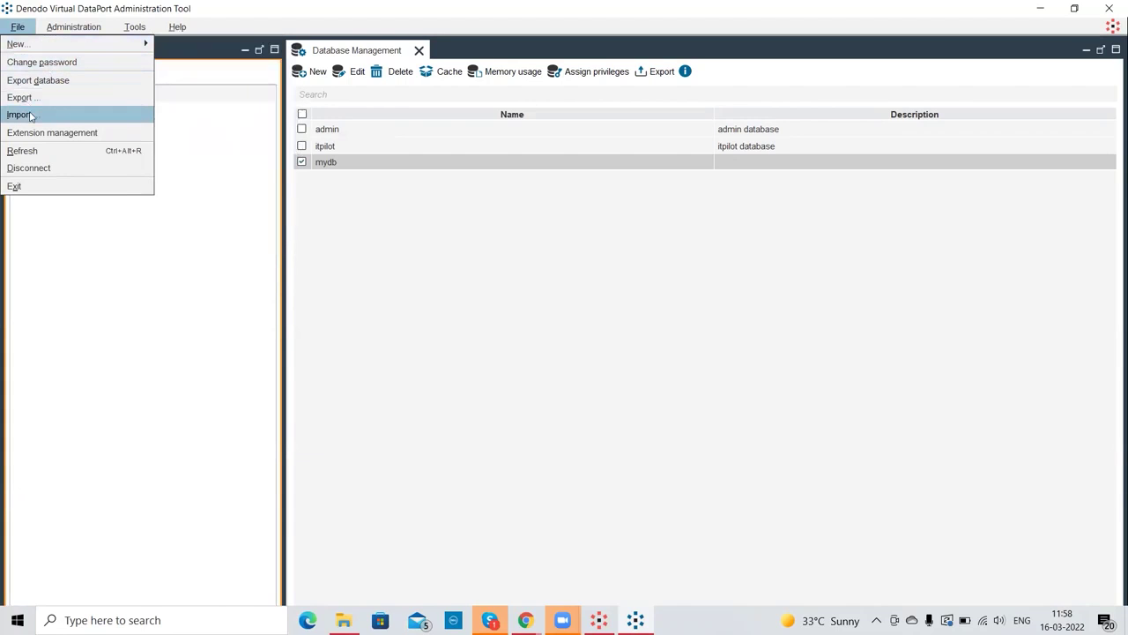
{"action": "mouse_move", "coordinate": [62, 32]}
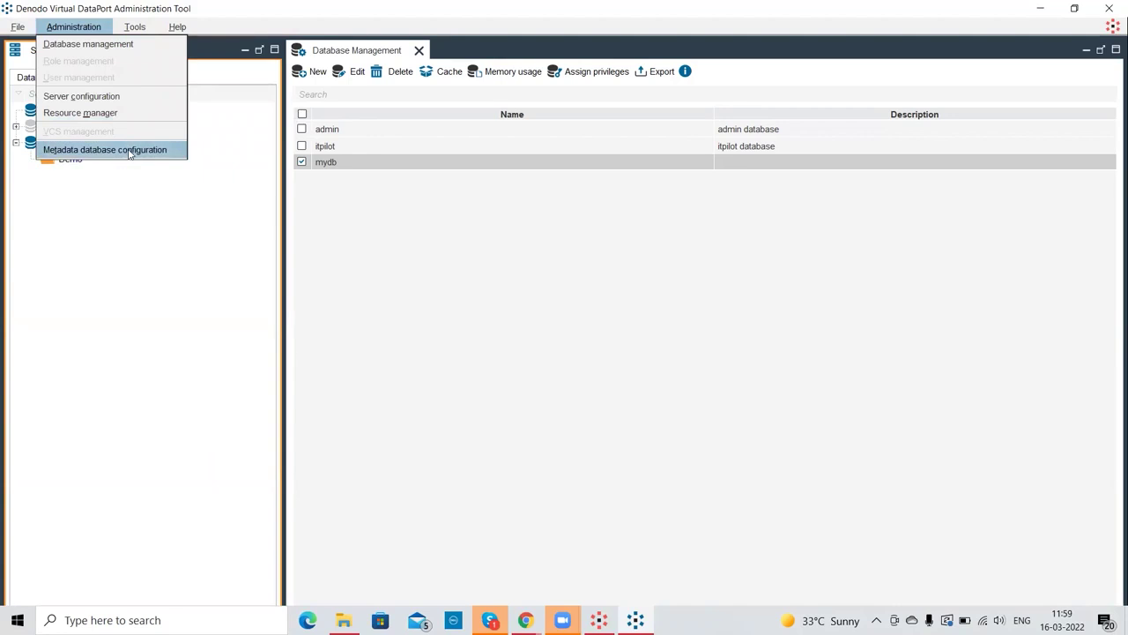
{"action": "mouse_move", "coordinate": [127, 33]}
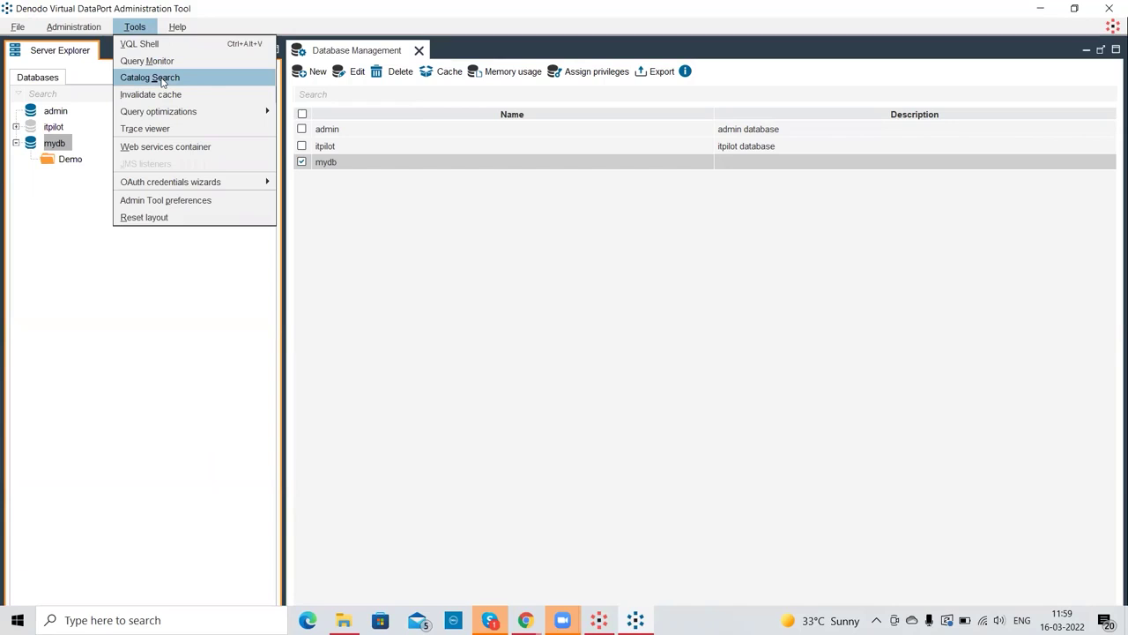
{"action": "mouse_move", "coordinate": [176, 27]}
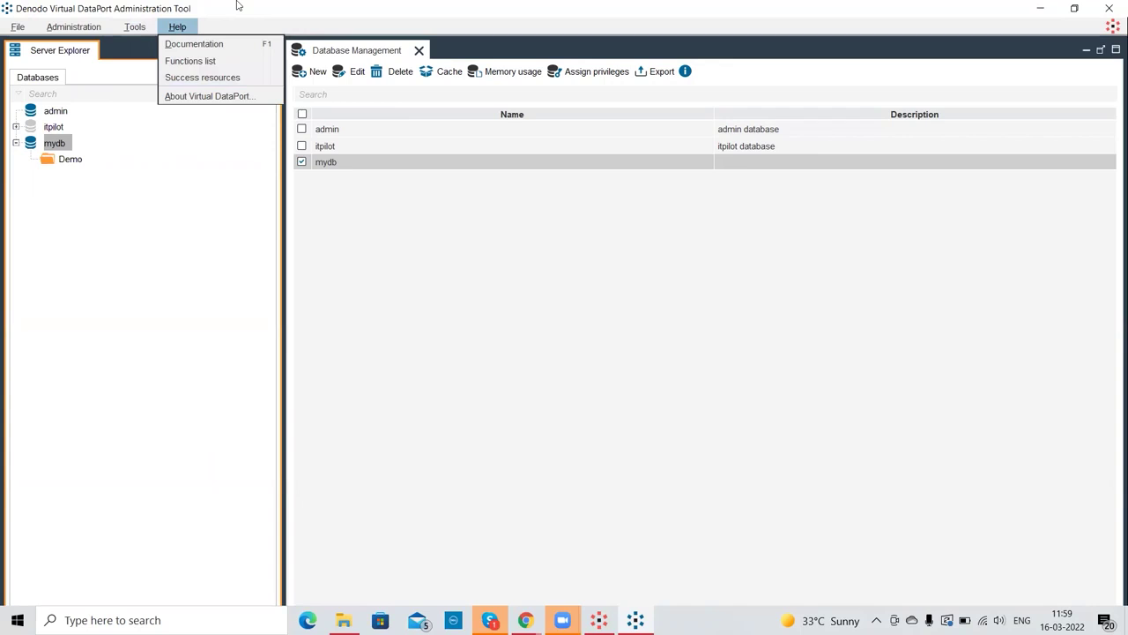
{"action": "left_click", "coordinate": [455, 282]}
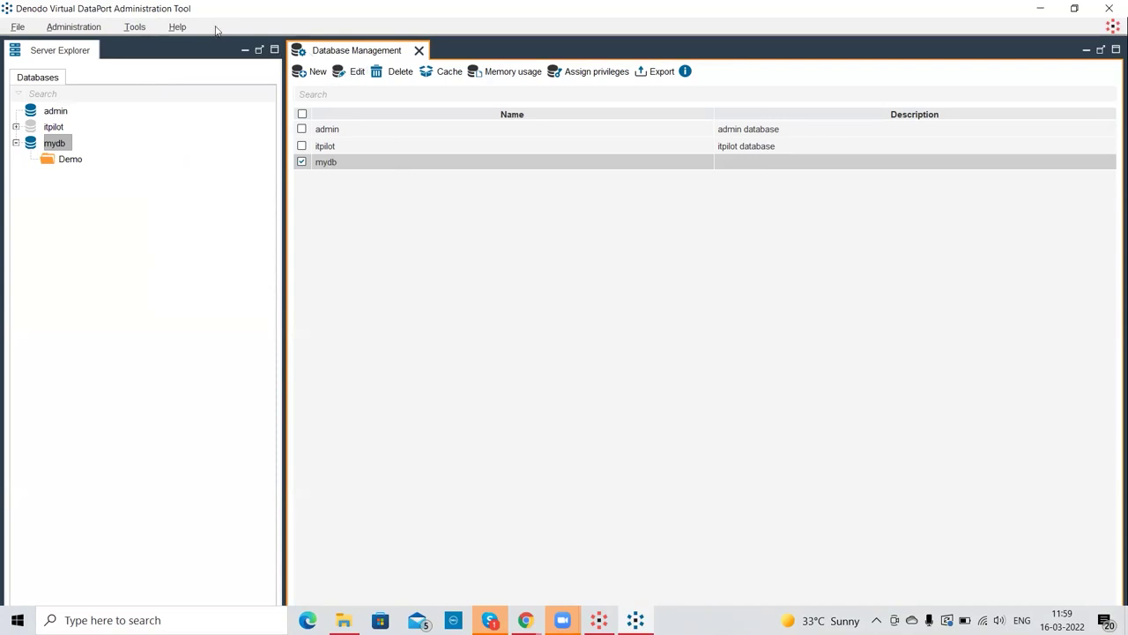
{"action": "left_click", "coordinate": [66, 93]}
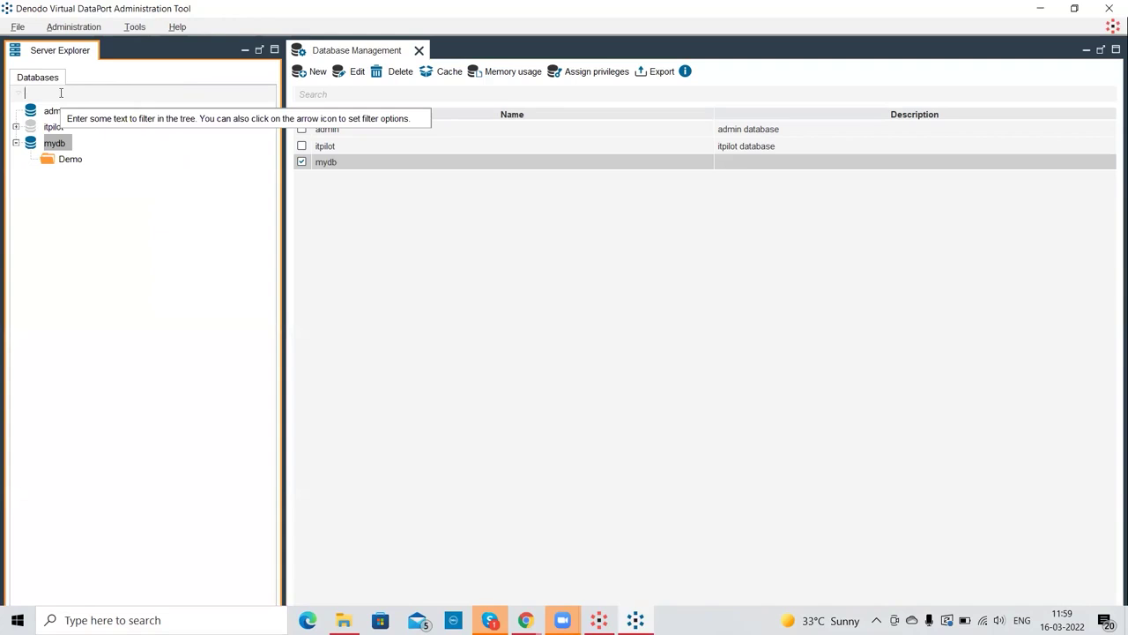
{"action": "left_click", "coordinate": [71, 159]}
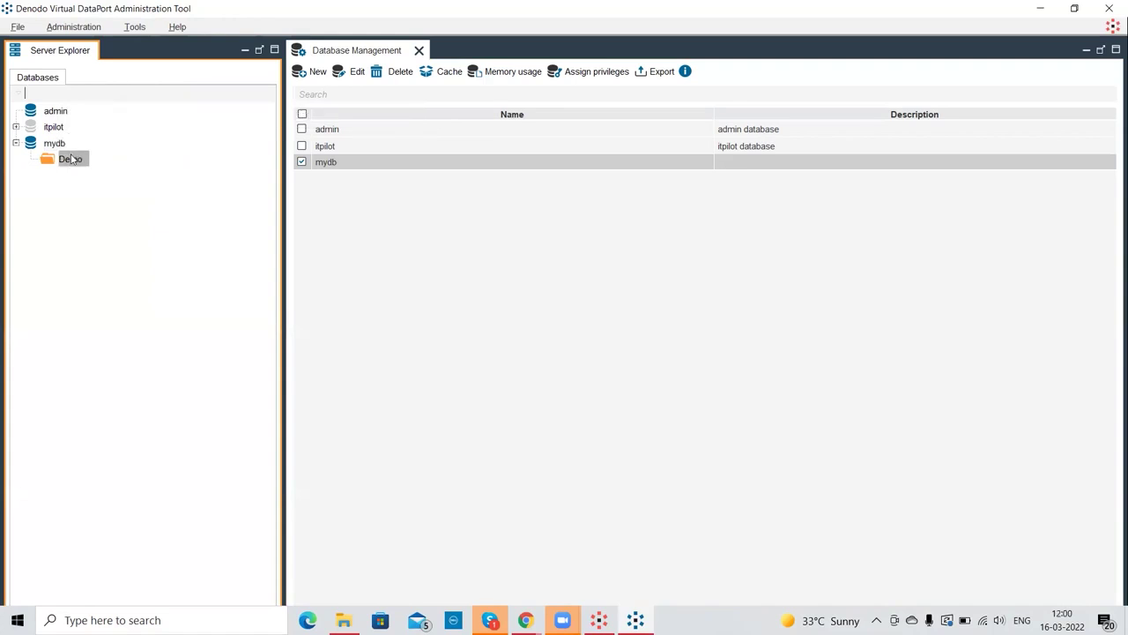
{"action": "left_click", "coordinate": [65, 95]}
{"action": "left_click", "coordinate": [419, 50]}
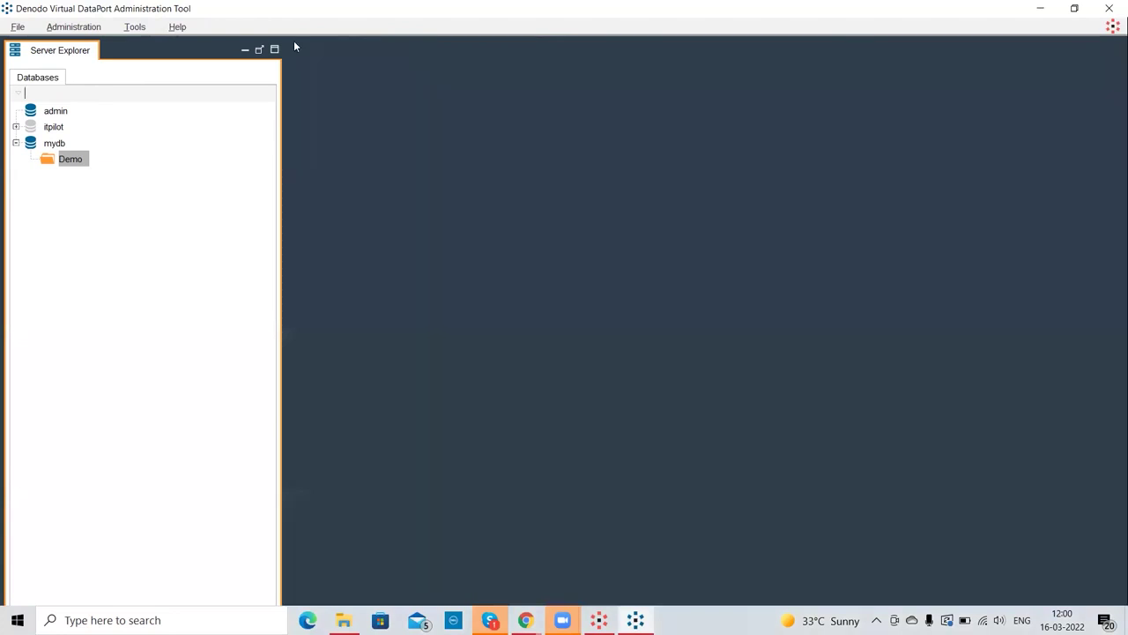
{"action": "left_click", "coordinate": [74, 31]}
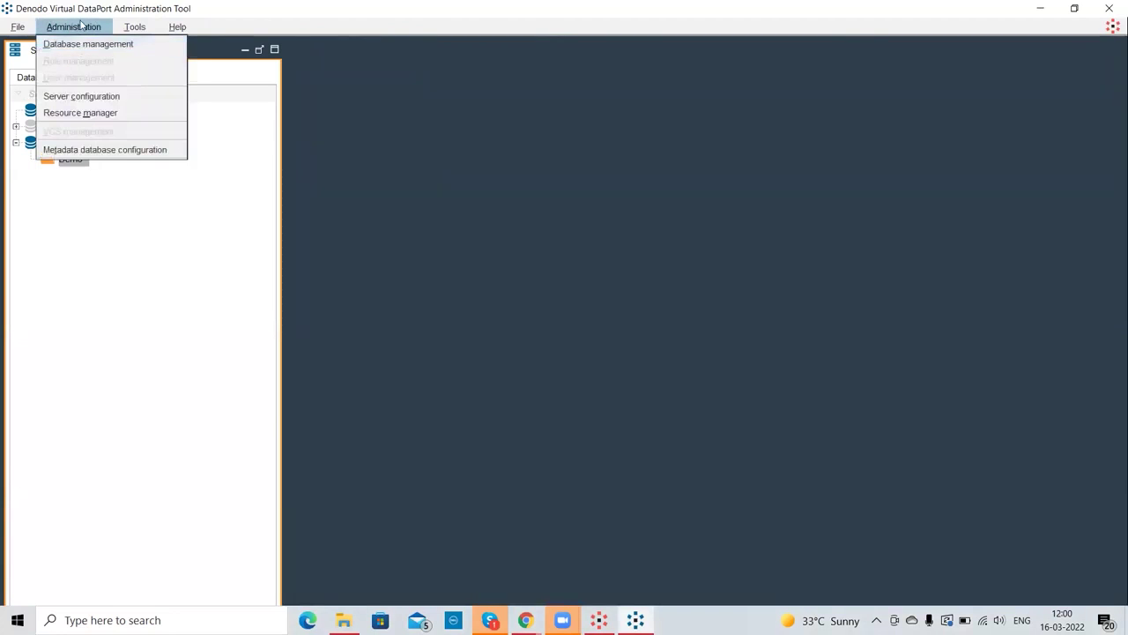
{"action": "left_click", "coordinate": [91, 44]}
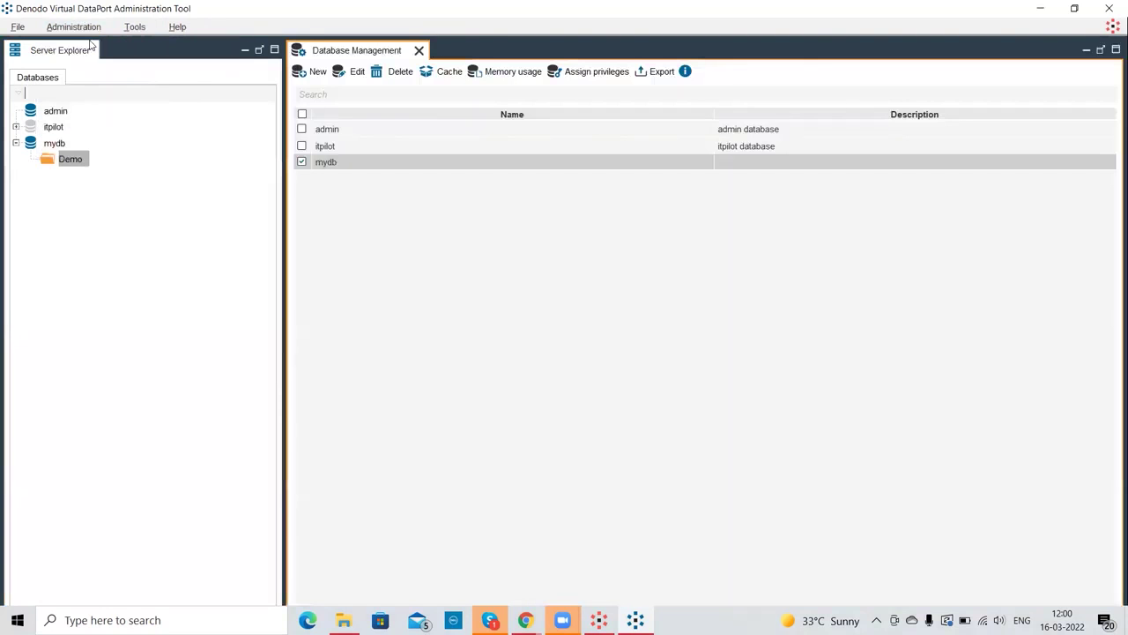
- Add a new database named SampleDB from Database Management and confirm it
{"action": "left_click", "coordinate": [318, 72]}
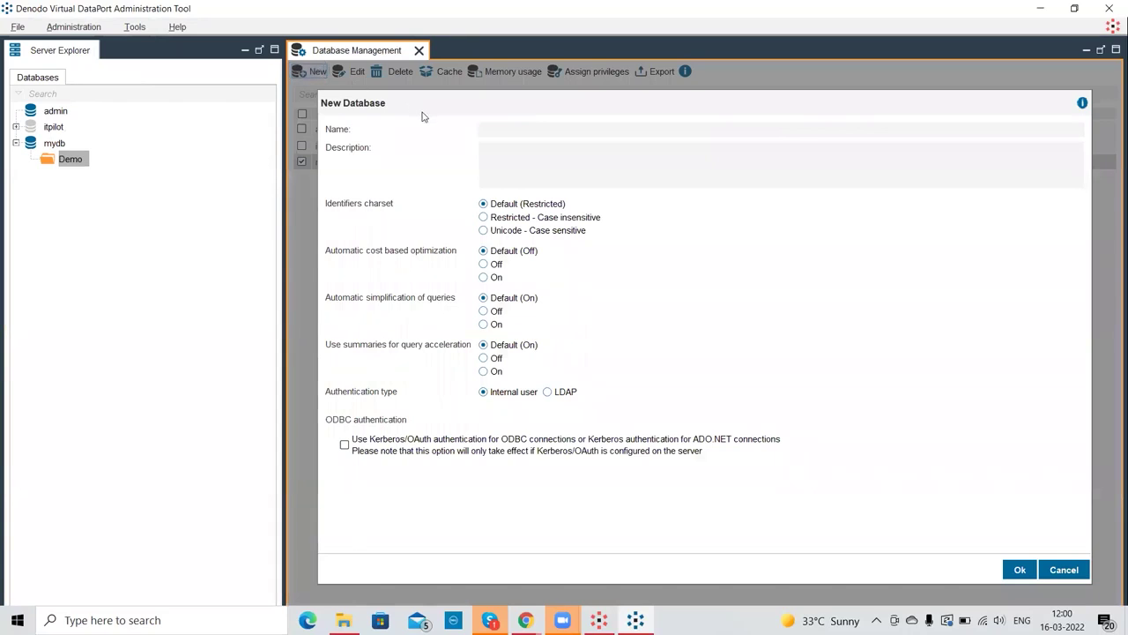
{"action": "left_click", "coordinate": [511, 123]}
{"action": "type", "text": "SampleDB"}
{"action": "left_click", "coordinate": [1030, 569]}
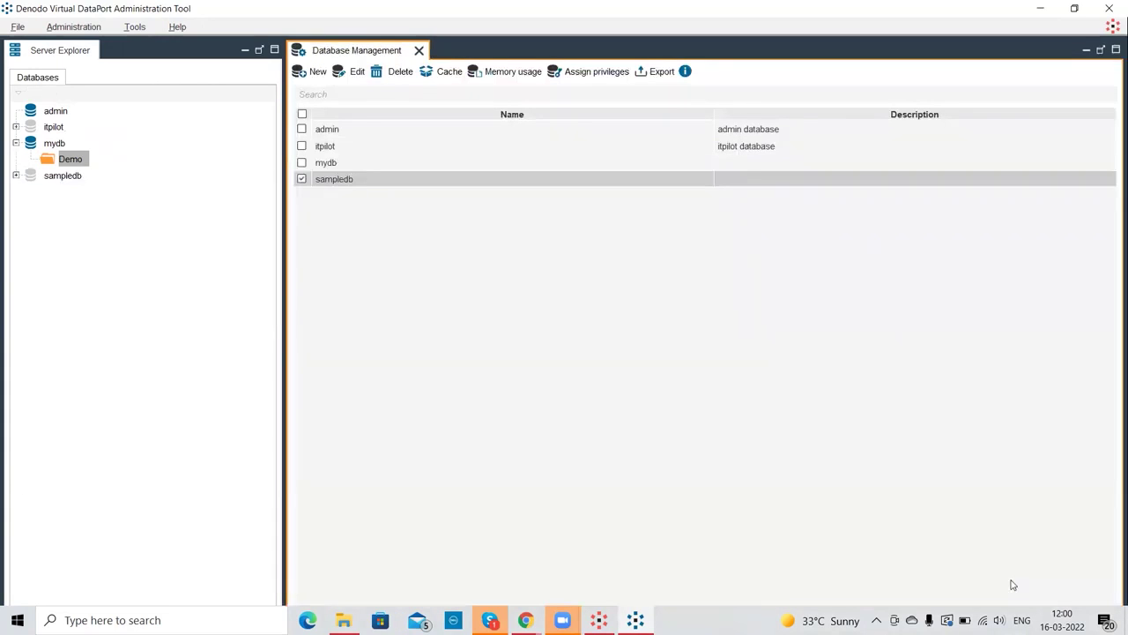
{"action": "left_click", "coordinate": [29, 176]}
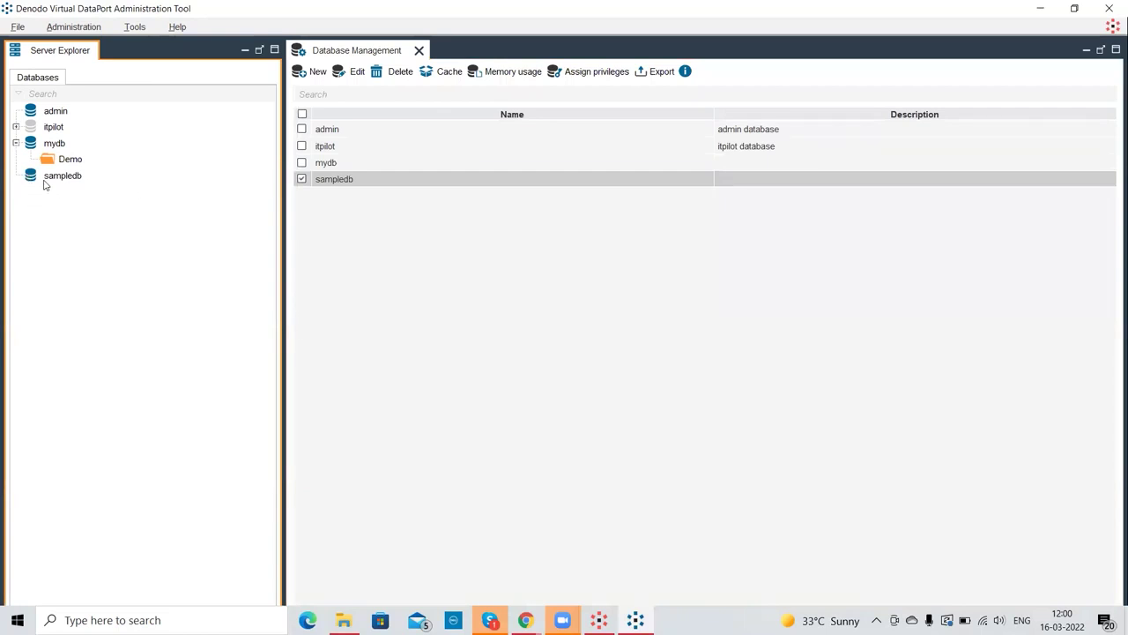
{"action": "right_click", "coordinate": [39, 176]}
{"action": "mouse_move", "coordinate": [73, 182]}
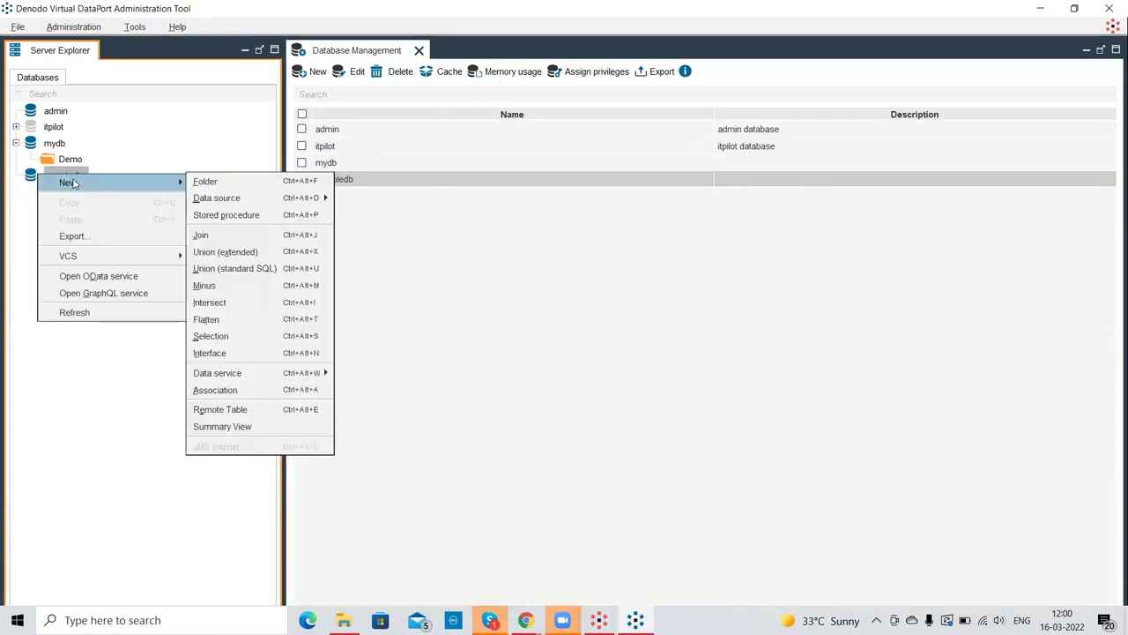
{"action": "left_click", "coordinate": [221, 142]}
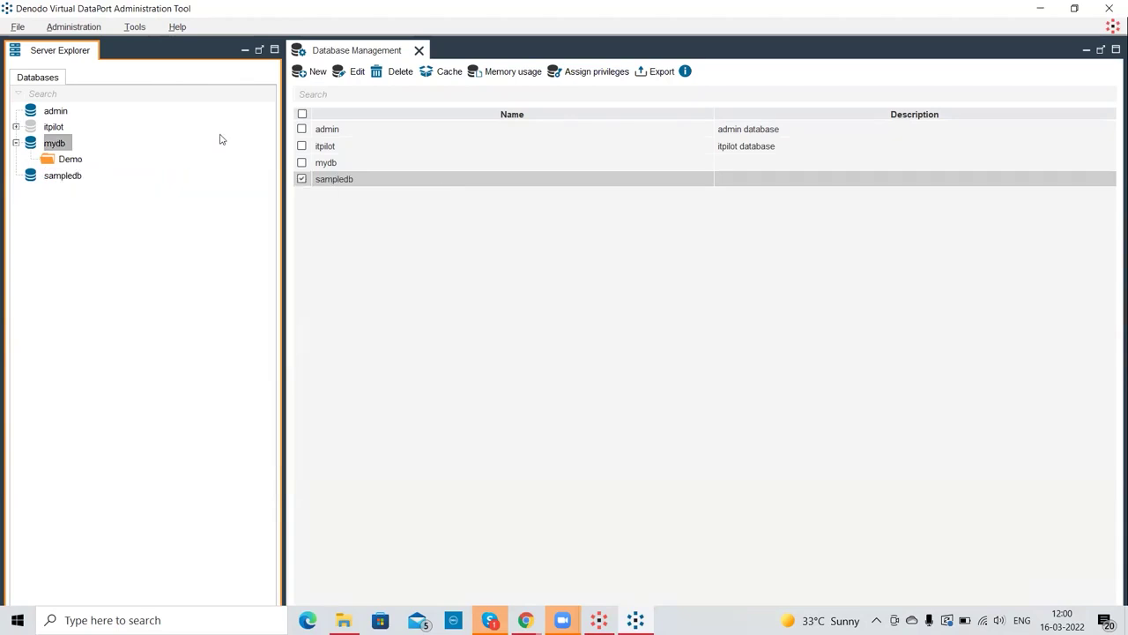
{"action": "left_click", "coordinate": [60, 180]}
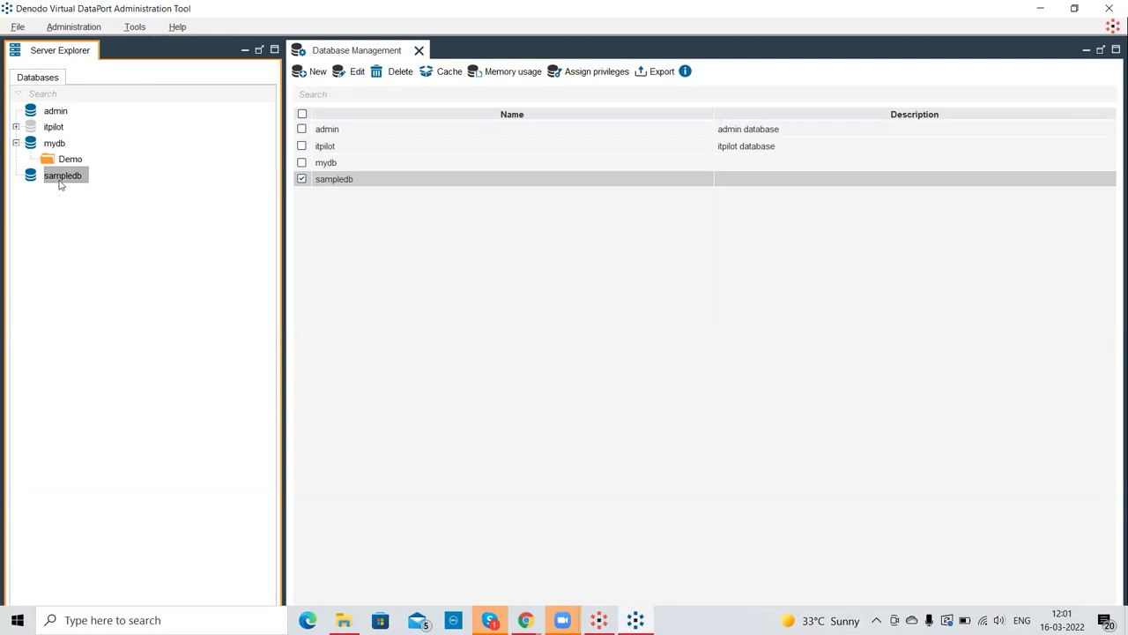
- Add the Data Source and Base View folders under sampledb
{"action": "right_click", "coordinate": [60, 183]}
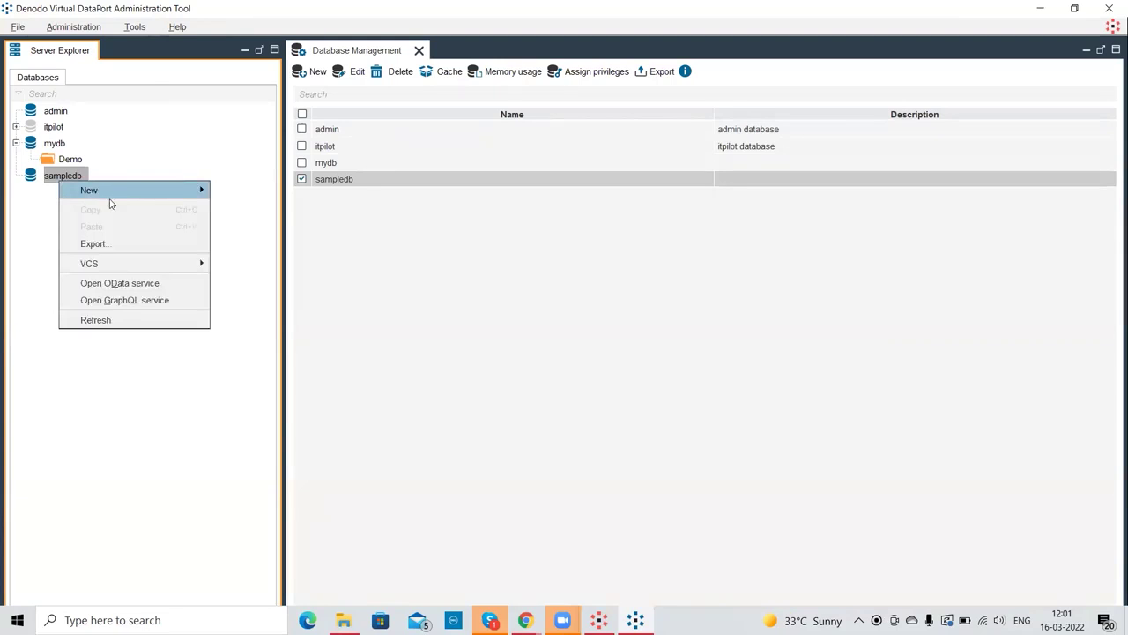
{"action": "mouse_move", "coordinate": [141, 195]}
{"action": "left_click", "coordinate": [216, 189]}
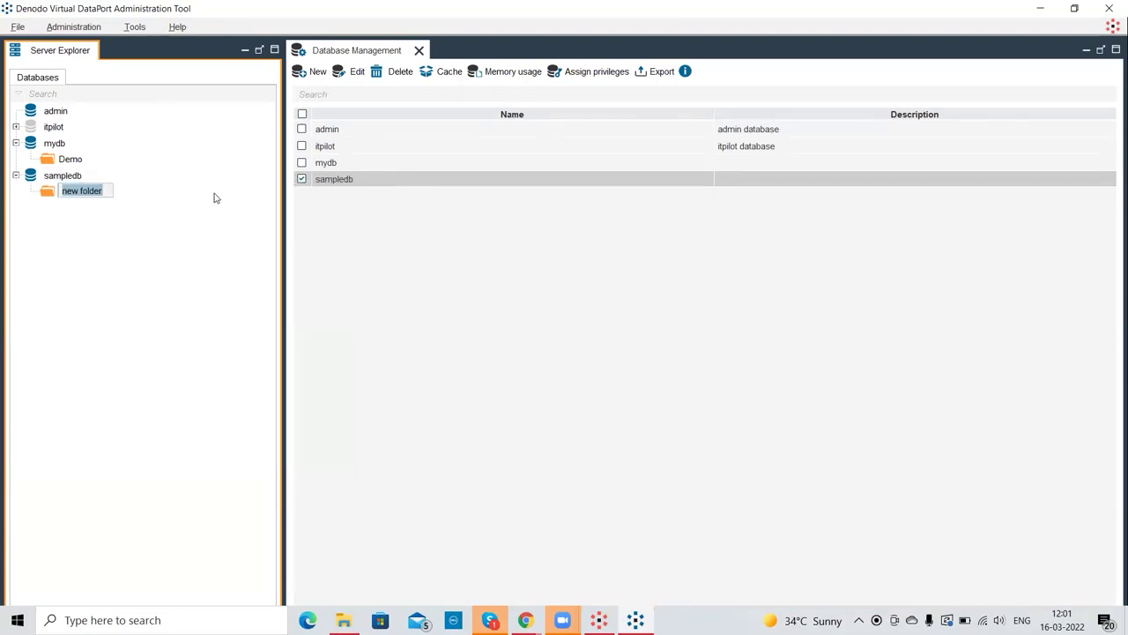
{"action": "type", "text": "Data Source"}
{"action": "key", "text": "Return"}
{"action": "left_click", "coordinate": [51, 180]}
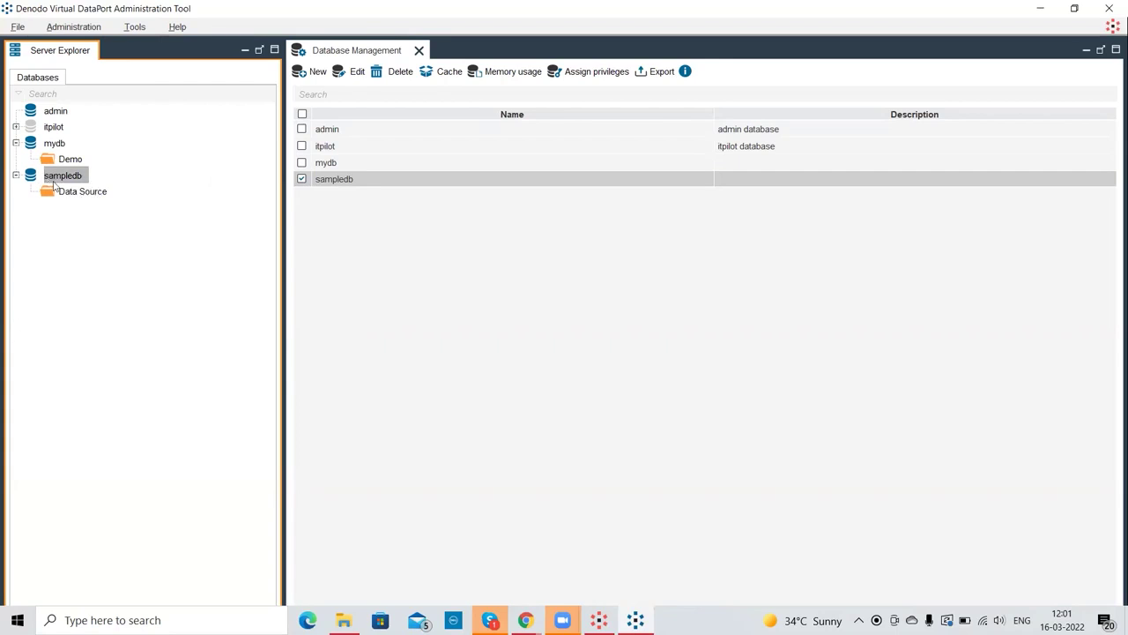
{"action": "right_click", "coordinate": [53, 186]}
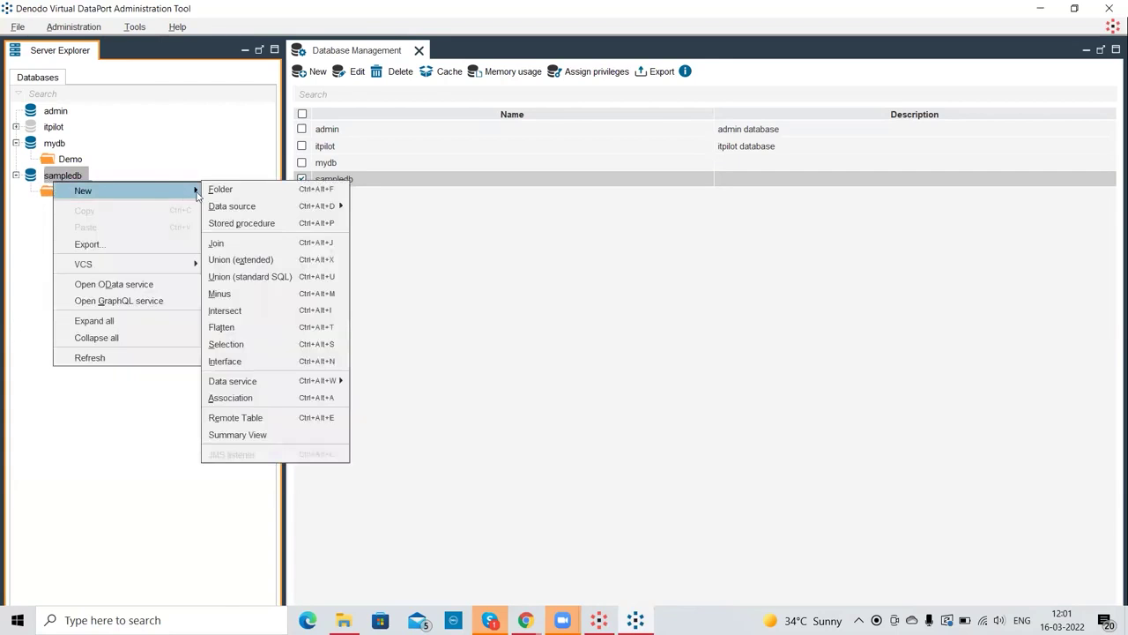
{"action": "left_click", "coordinate": [227, 193]}
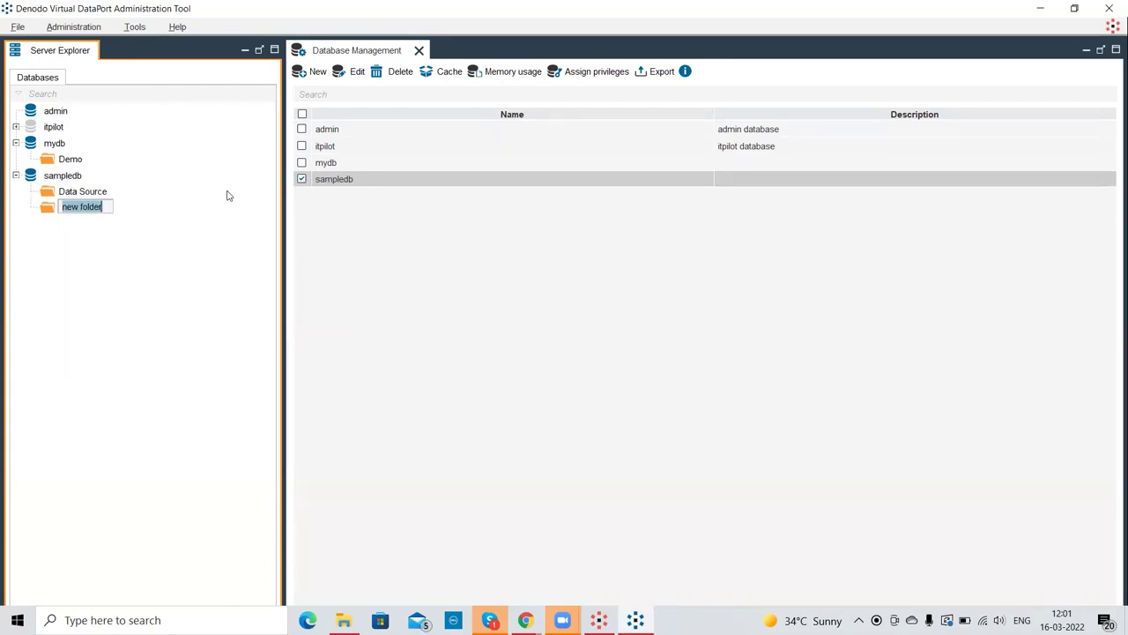
{"action": "type", "text": "Base Viw"}
{"action": "key", "text": "BackSpace"}
{"action": "type", "text": "ew"}
{"action": "key", "text": "Return"}
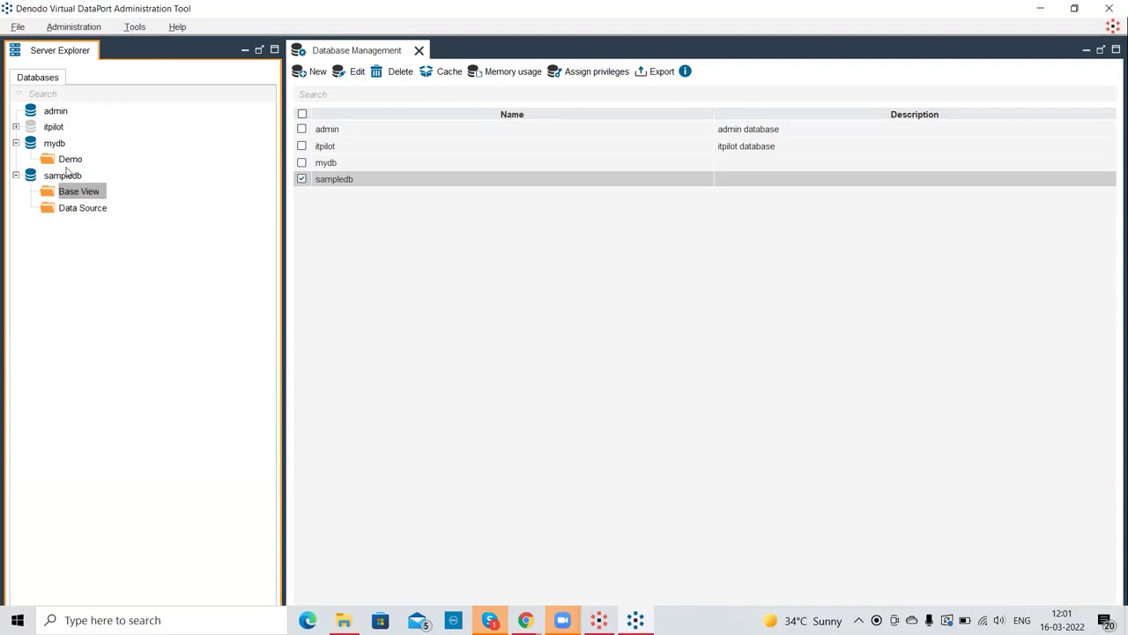
- Add the Derived View and WebService folders under sampledb, then collapse mydb
{"action": "right_click", "coordinate": [63, 174]}
{"action": "mouse_move", "coordinate": [113, 187]}
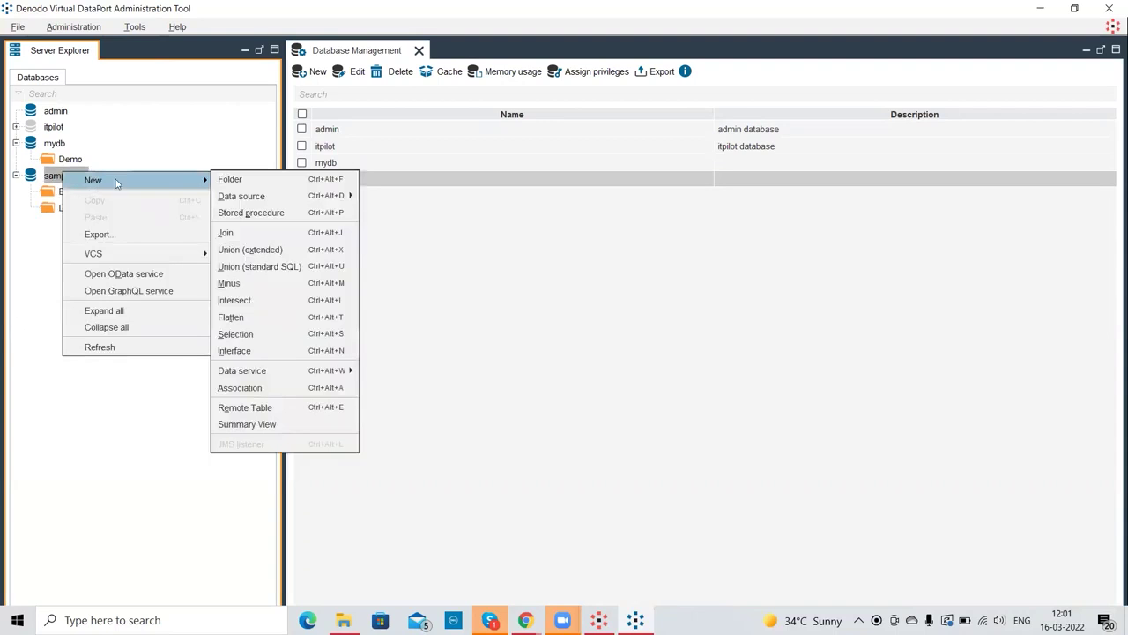
{"action": "left_click", "coordinate": [245, 186]}
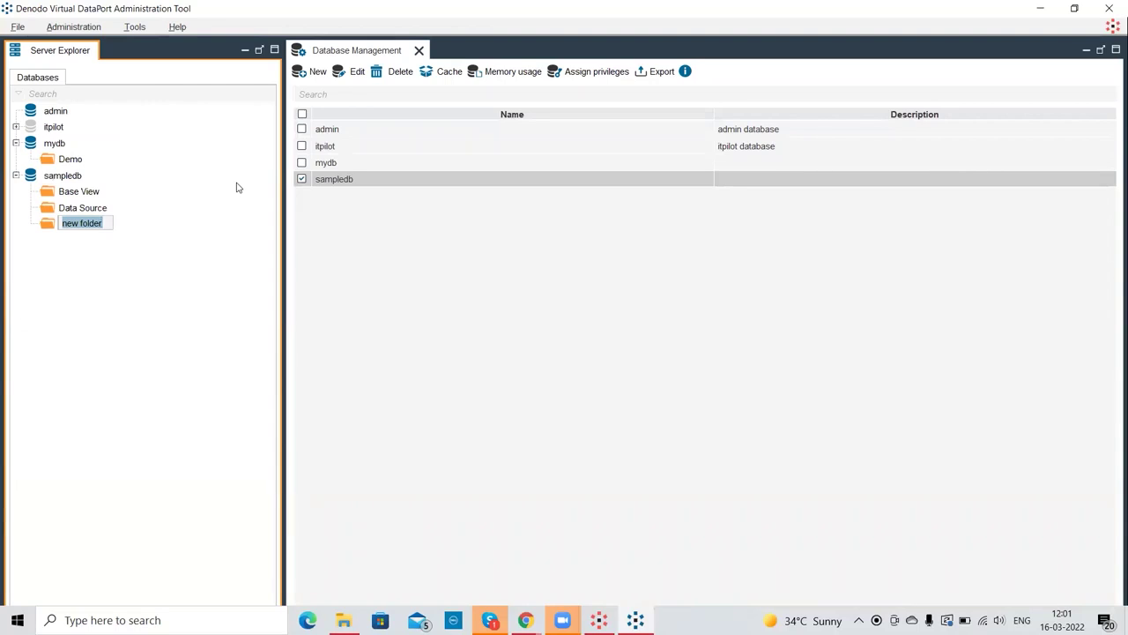
{"action": "type", "text": "Derived "}
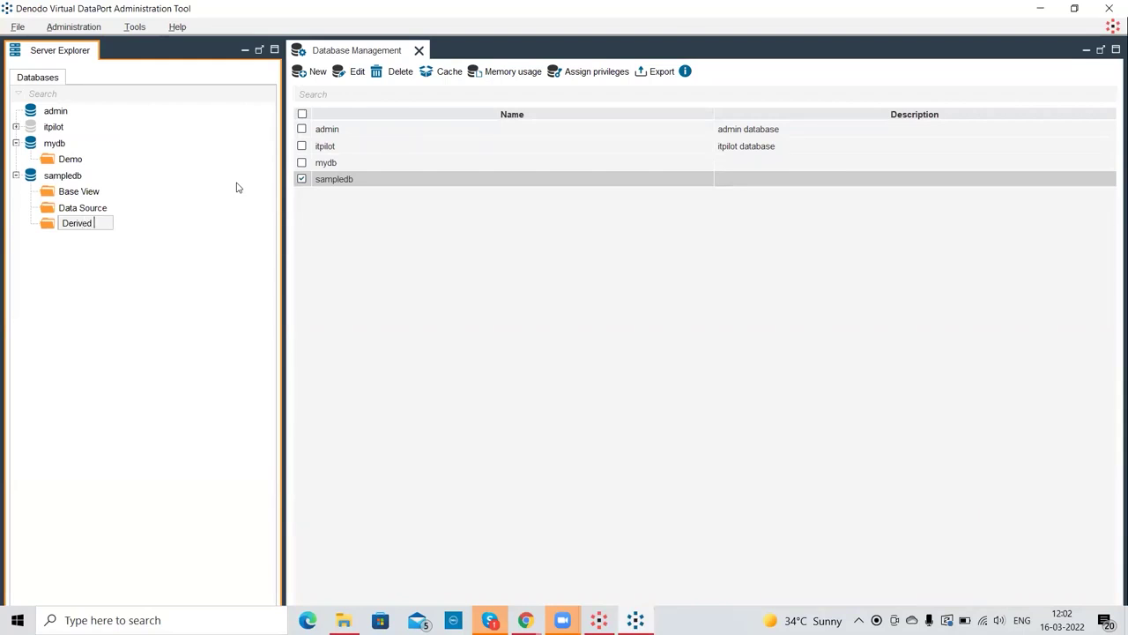
{"action": "type", "text": "View"}
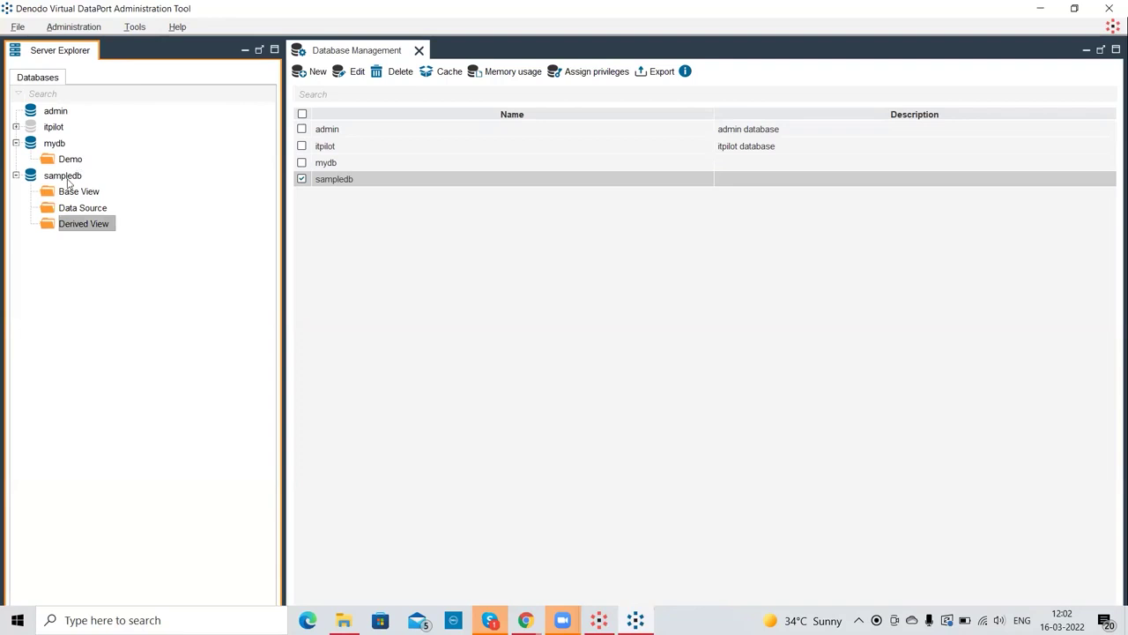
{"action": "right_click", "coordinate": [65, 177]}
{"action": "mouse_move", "coordinate": [99, 188]}
{"action": "left_click", "coordinate": [252, 195]}
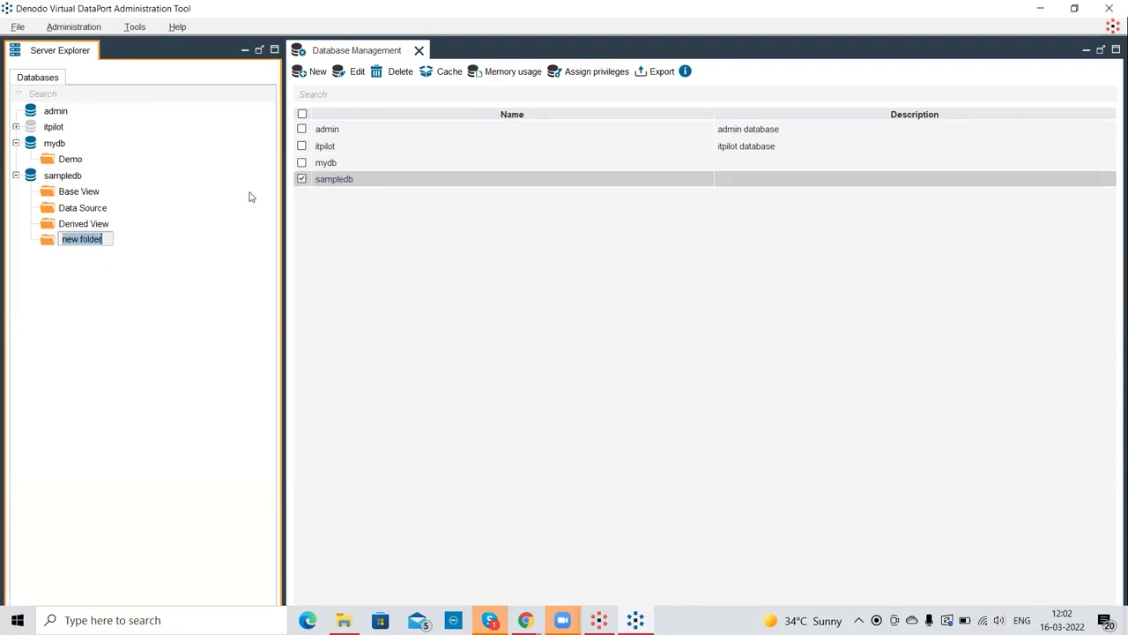
{"action": "type", "text": "WebServicwe"}
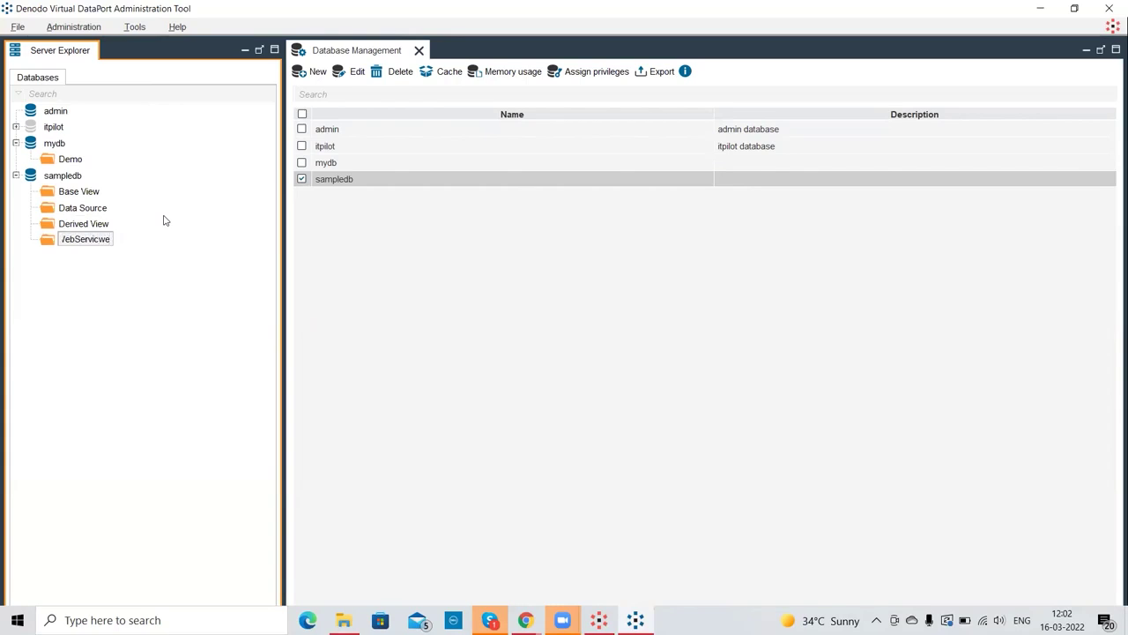
{"action": "key", "text": "BackSpace"}
{"action": "key", "text": "BackSpace"}
{"action": "type", "text": "e"}
{"action": "key", "text": "Return"}
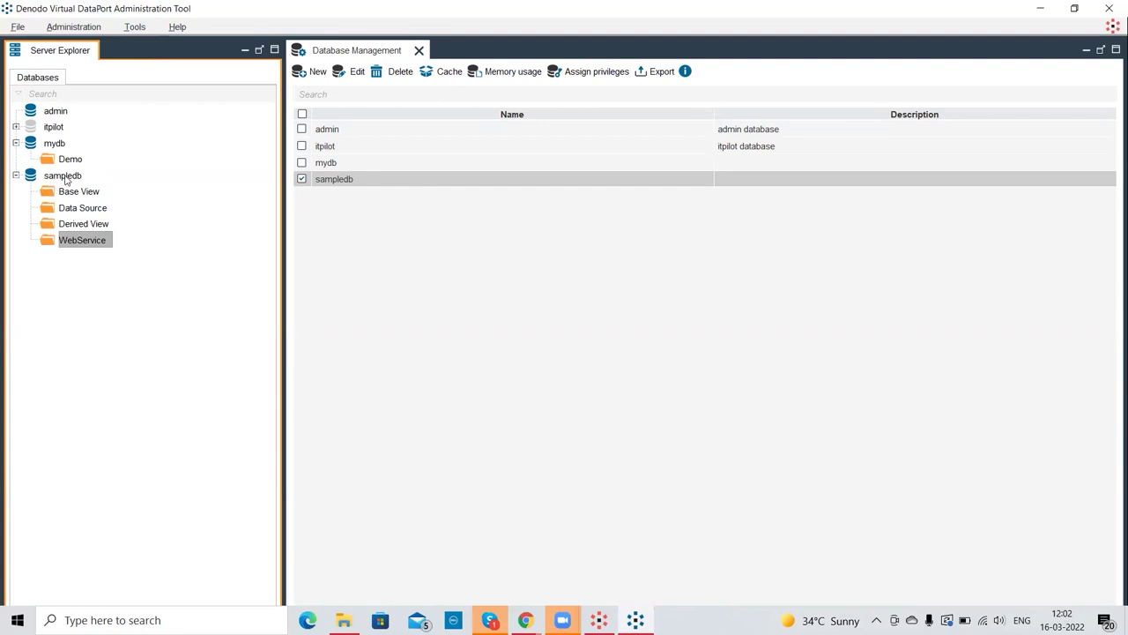
{"action": "double_click", "coordinate": [53, 144]}
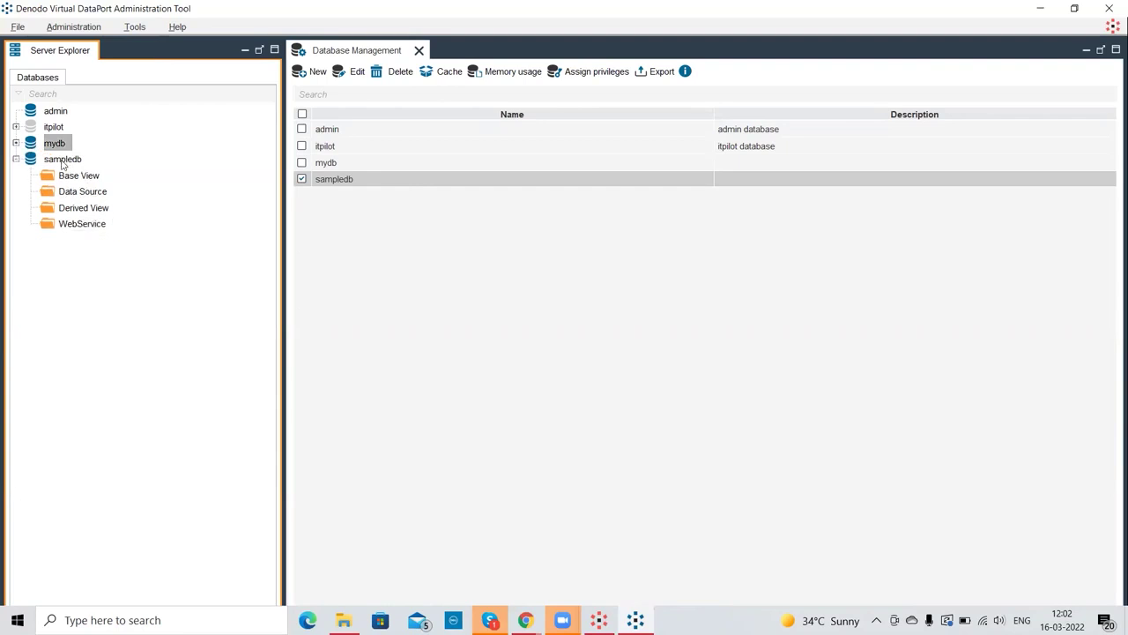
- Select sampledb and then its Data Source folder in the tree
{"action": "left_click", "coordinate": [63, 162]}
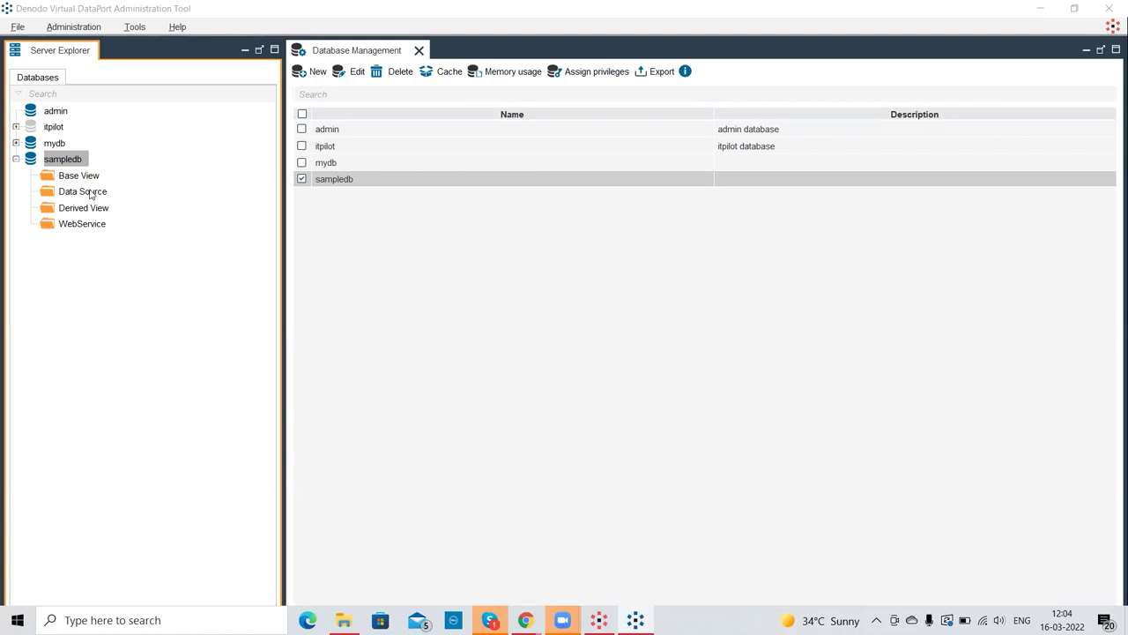
{"action": "left_click", "coordinate": [92, 195]}
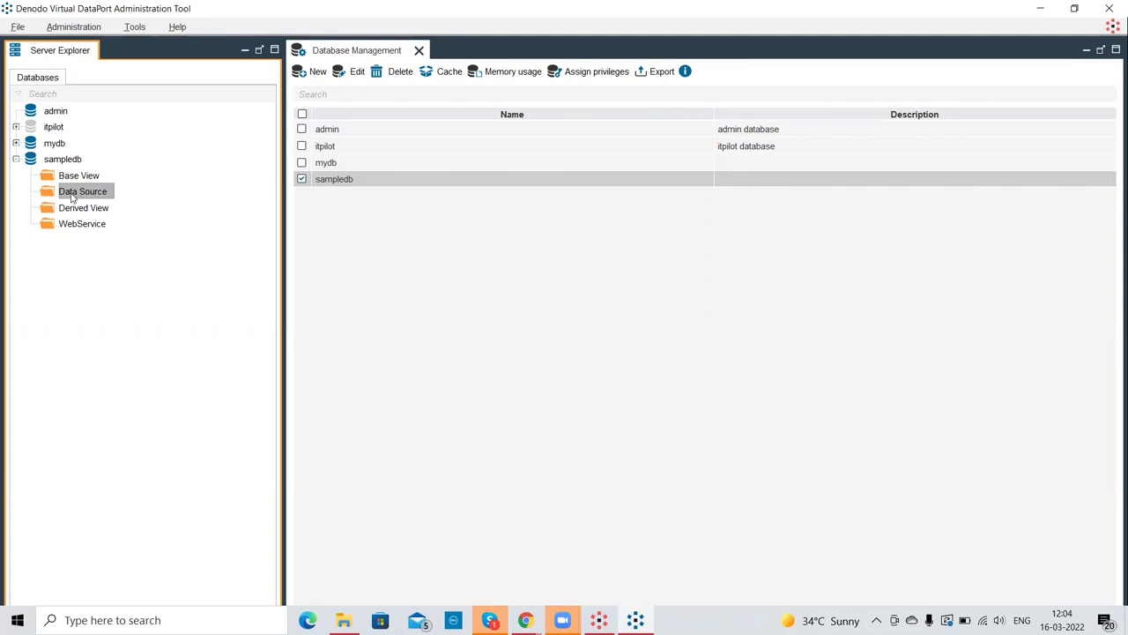
- Create a JDBC data source in the Data Source folder via New > Data source > JDBC
{"action": "right_click", "coordinate": [72, 198]}
{"action": "mouse_move", "coordinate": [172, 204]}
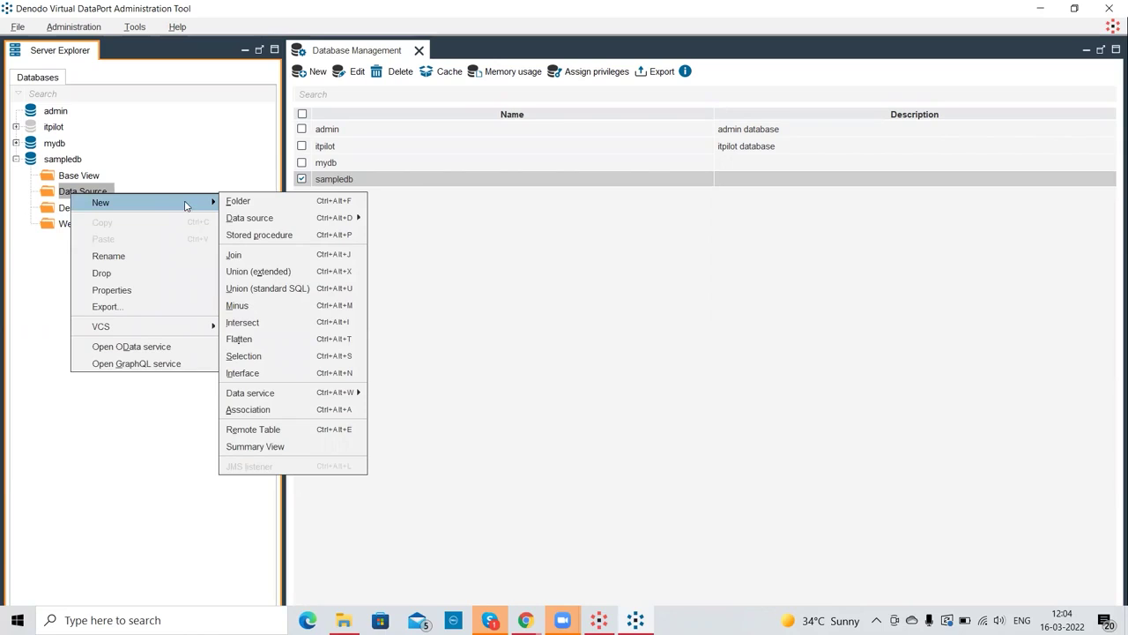
{"action": "mouse_move", "coordinate": [251, 221]}
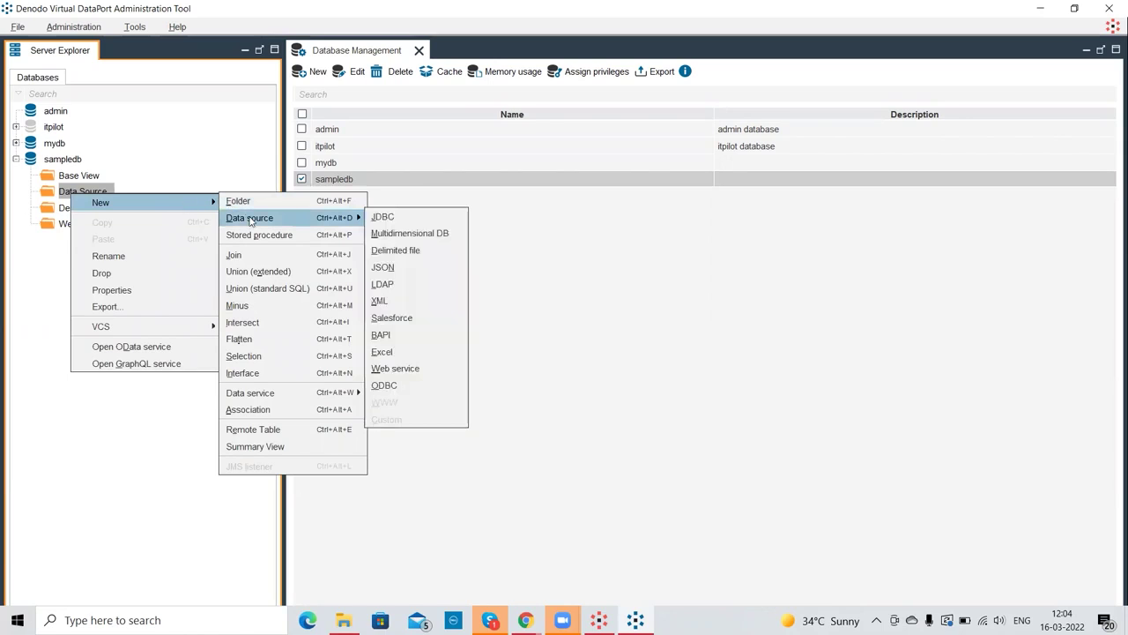
{"action": "left_click", "coordinate": [346, 218]}
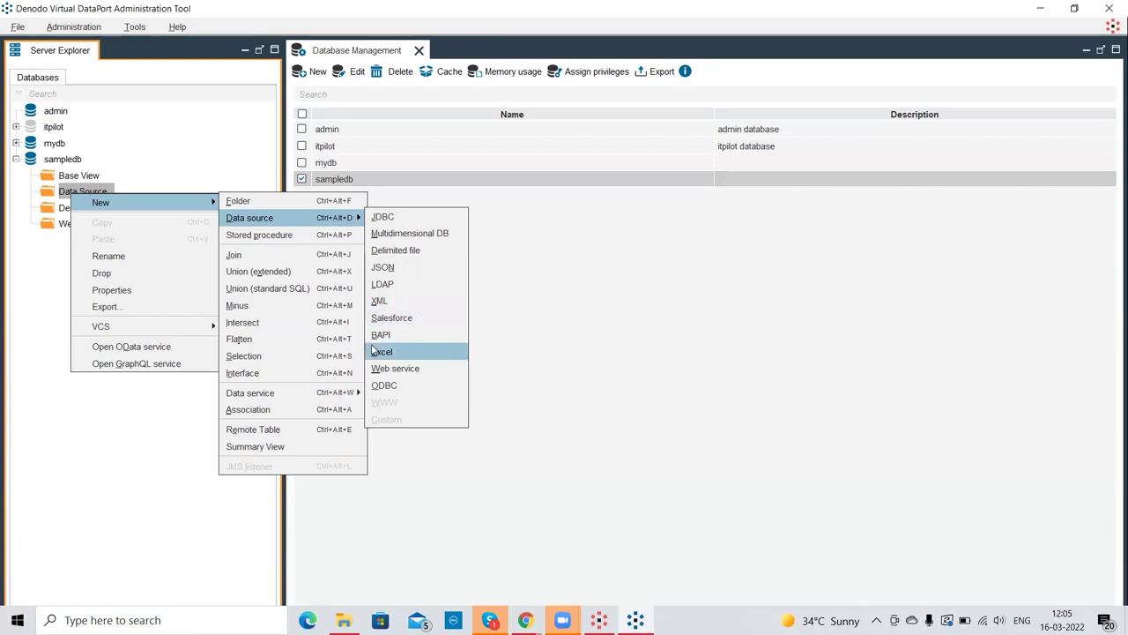
{"action": "left_click", "coordinate": [401, 226]}
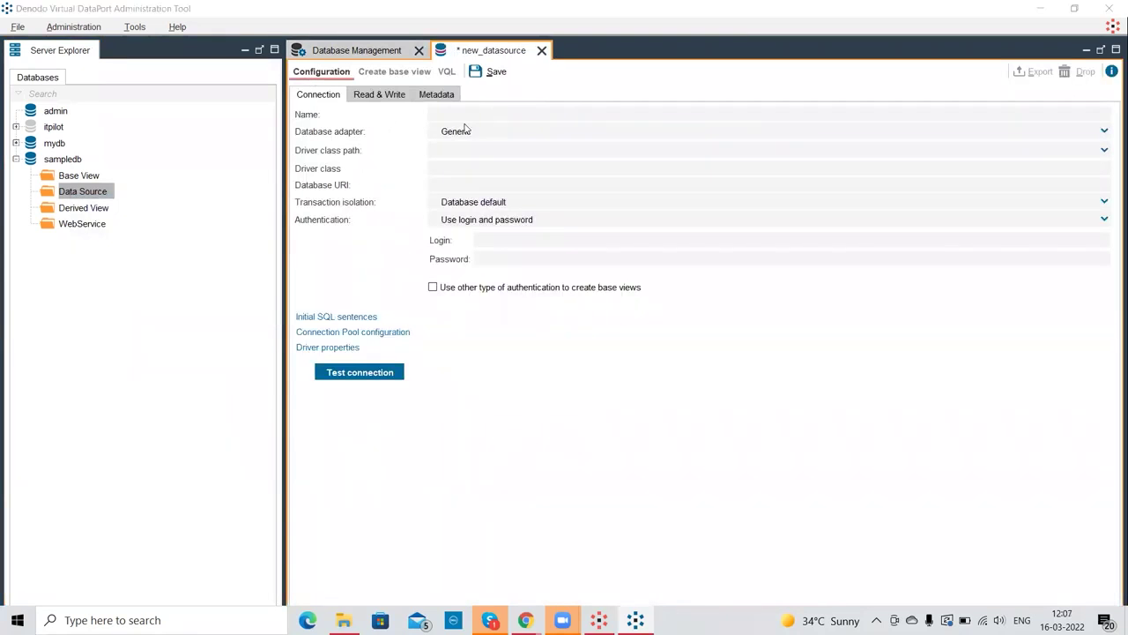
- Name the data source mysqldb and choose the MySQL 5 database adapter
{"action": "left_click", "coordinate": [467, 114]}
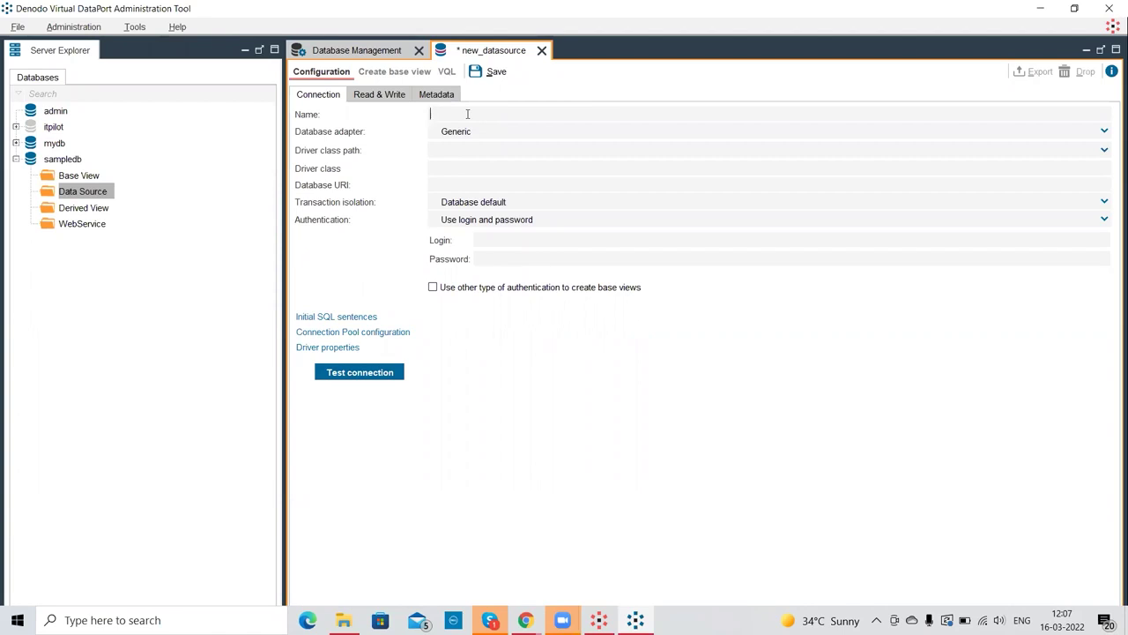
{"action": "type", "text": "mysqldb"}
{"action": "left_click", "coordinate": [476, 131]}
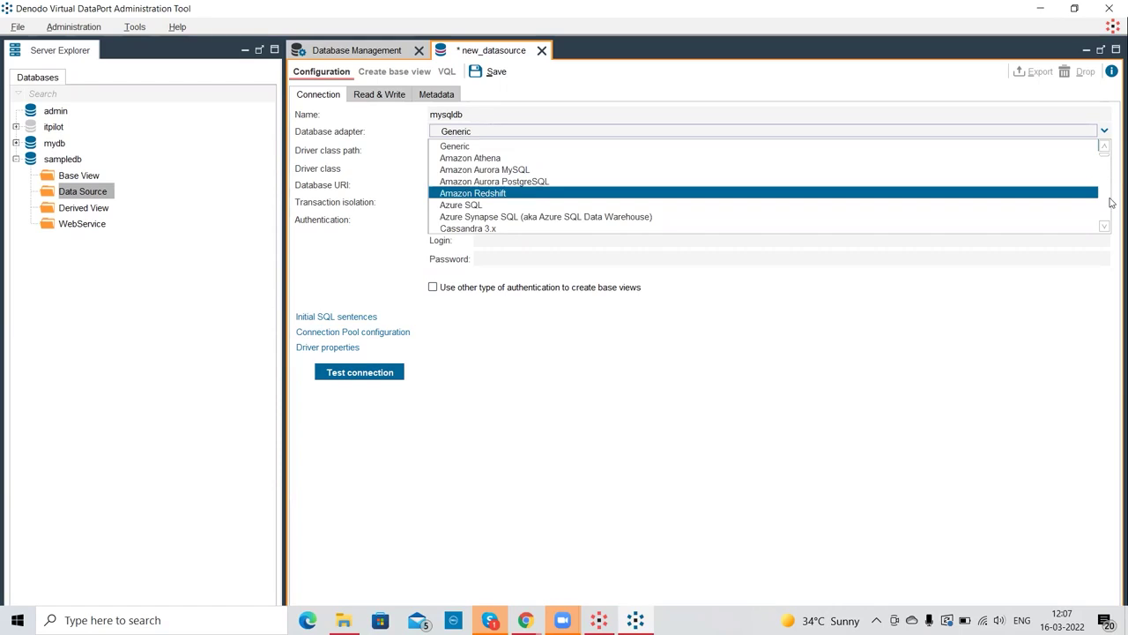
{"action": "left_click", "coordinate": [1104, 228]}
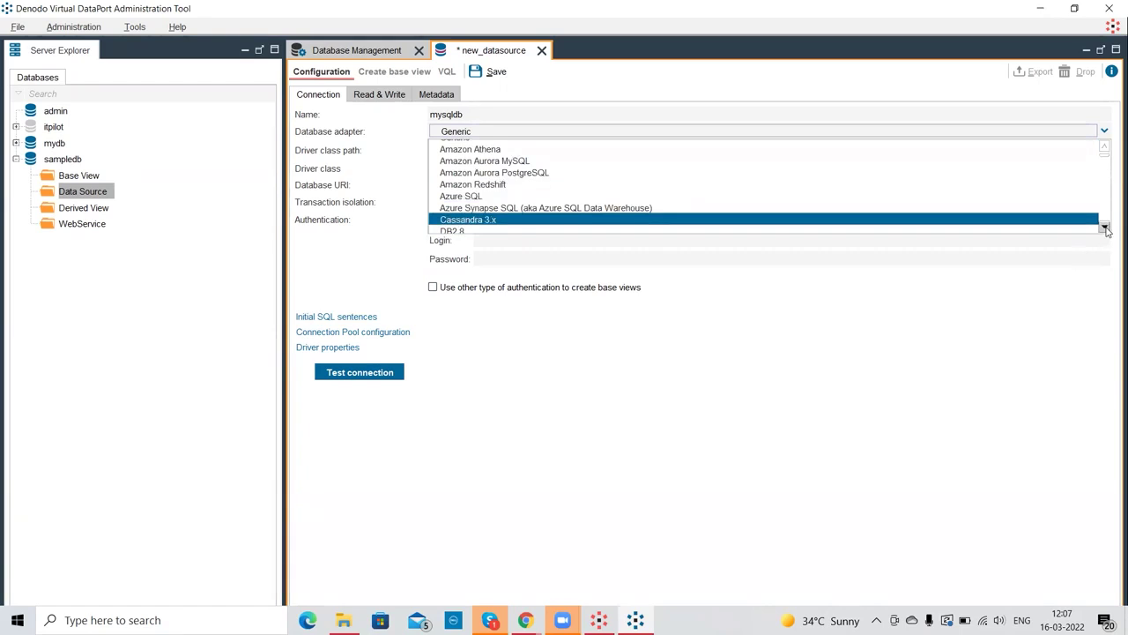
{"action": "scroll", "coordinate": [1107, 229], "scroll_direction": "down", "scroll_amount": 6}
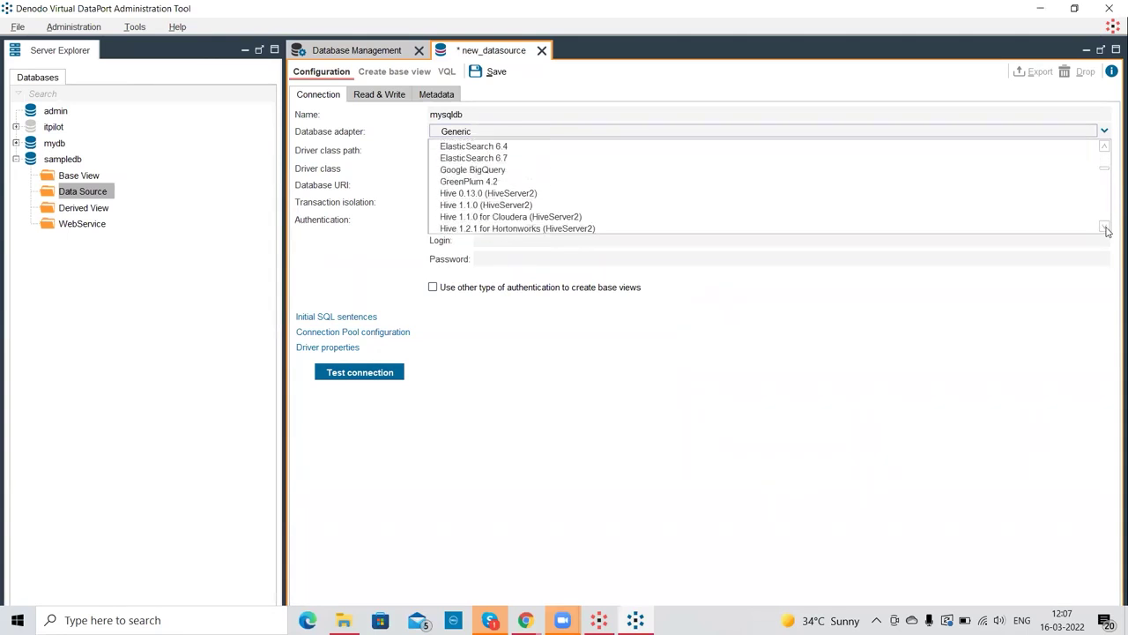
{"action": "scroll", "coordinate": [1108, 229], "scroll_direction": "down", "scroll_amount": 8}
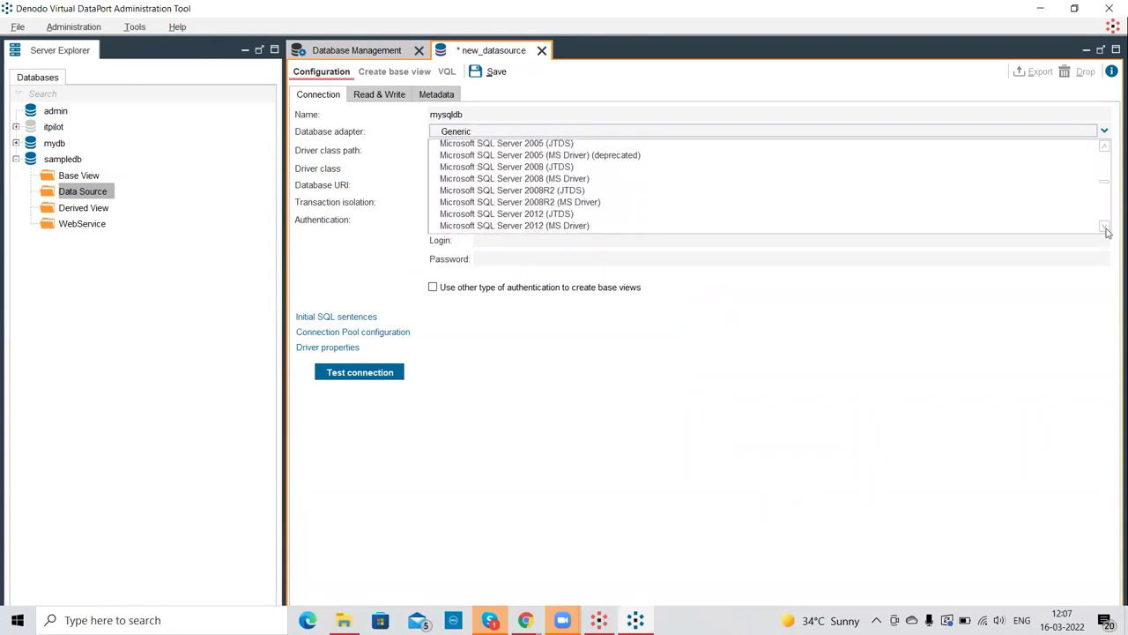
{"action": "scroll", "coordinate": [1107, 229], "scroll_direction": "down", "scroll_amount": 5}
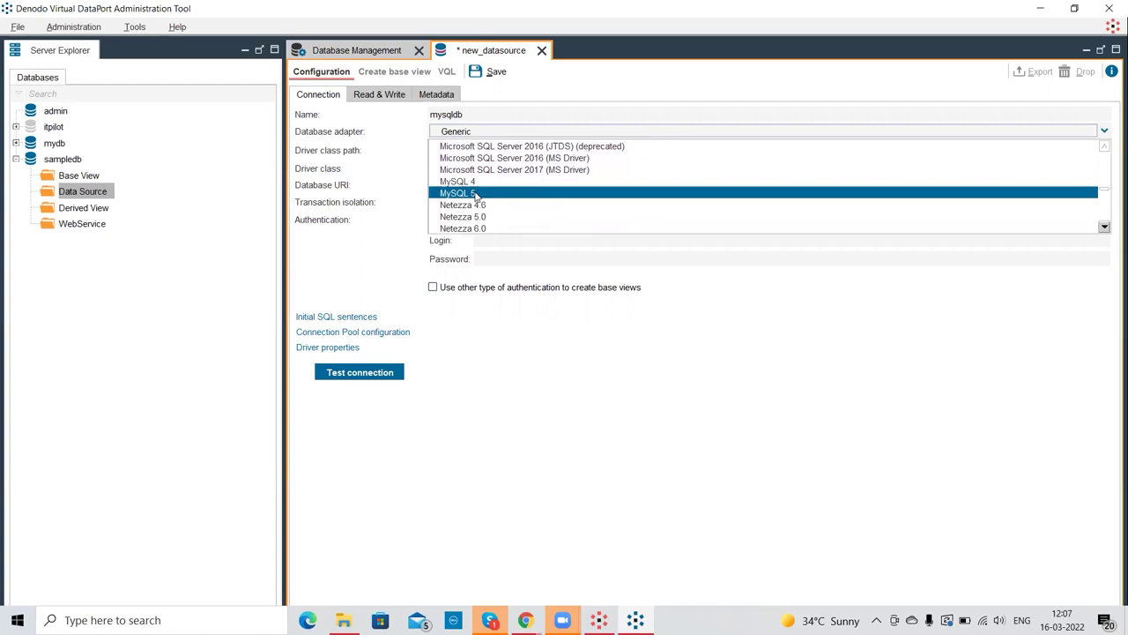
{"action": "left_click", "coordinate": [476, 194]}
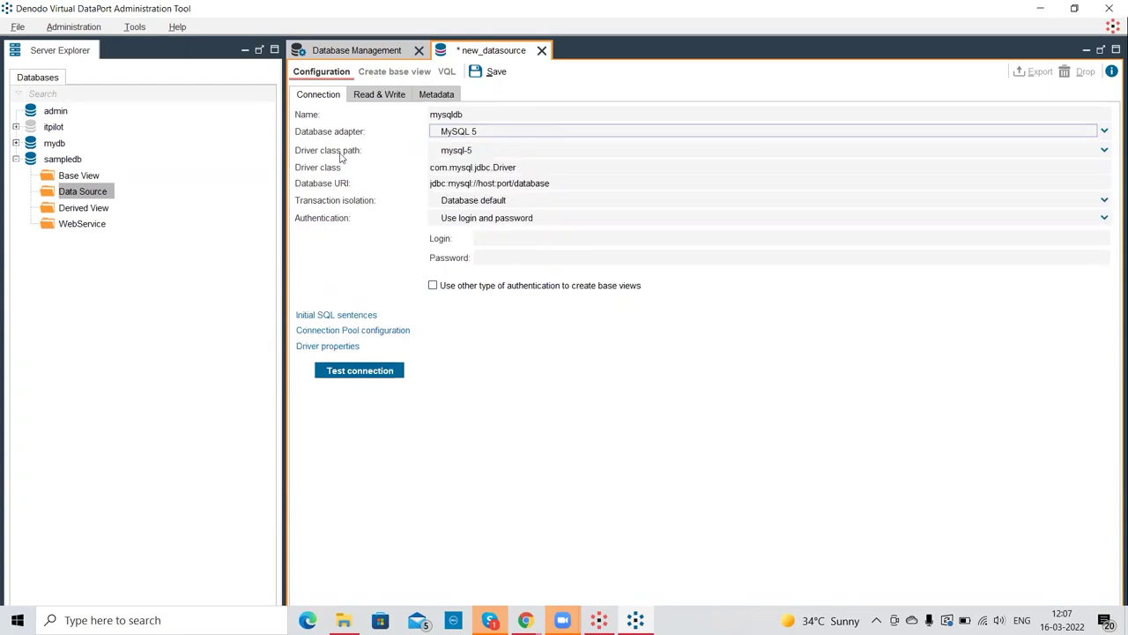
- Keep the mysql-5 driver class path and set the URI to jdbc:mysql://localhost:3306/mysqldb
{"action": "left_click", "coordinate": [478, 152]}
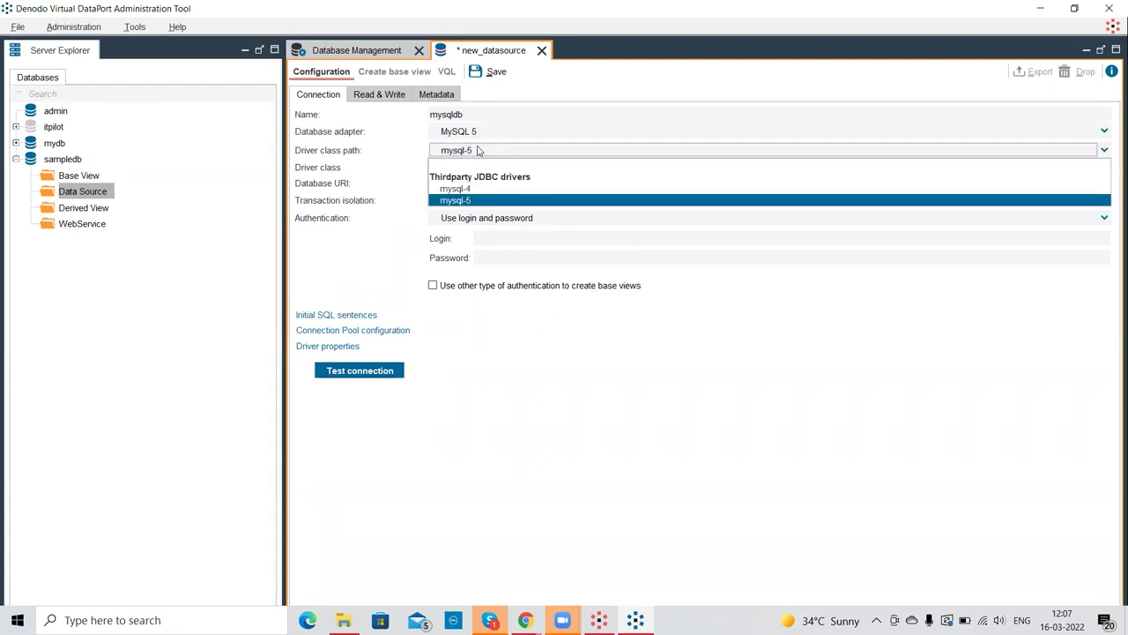
{"action": "left_click", "coordinate": [478, 152]}
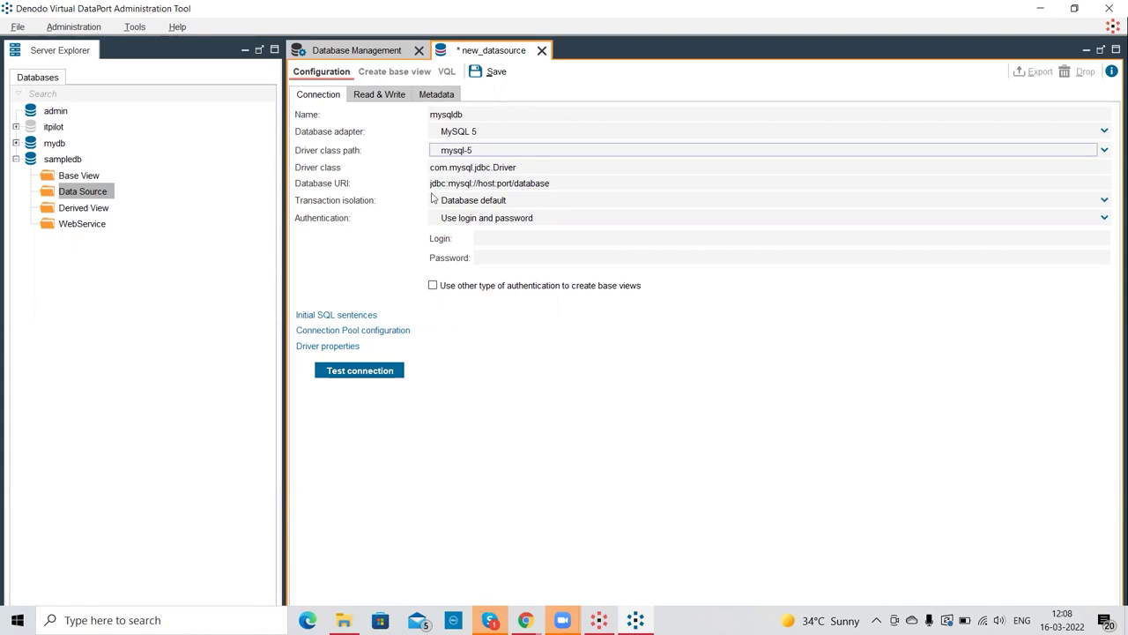
{"action": "left_click", "coordinate": [522, 183]}
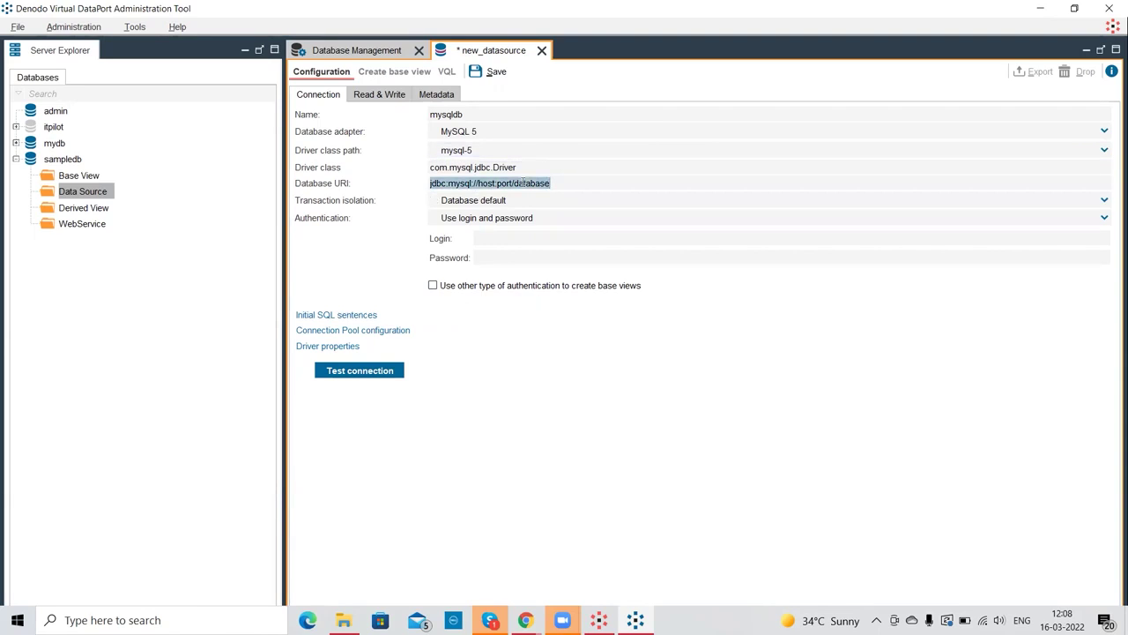
{"action": "left_click", "coordinate": [477, 182]}
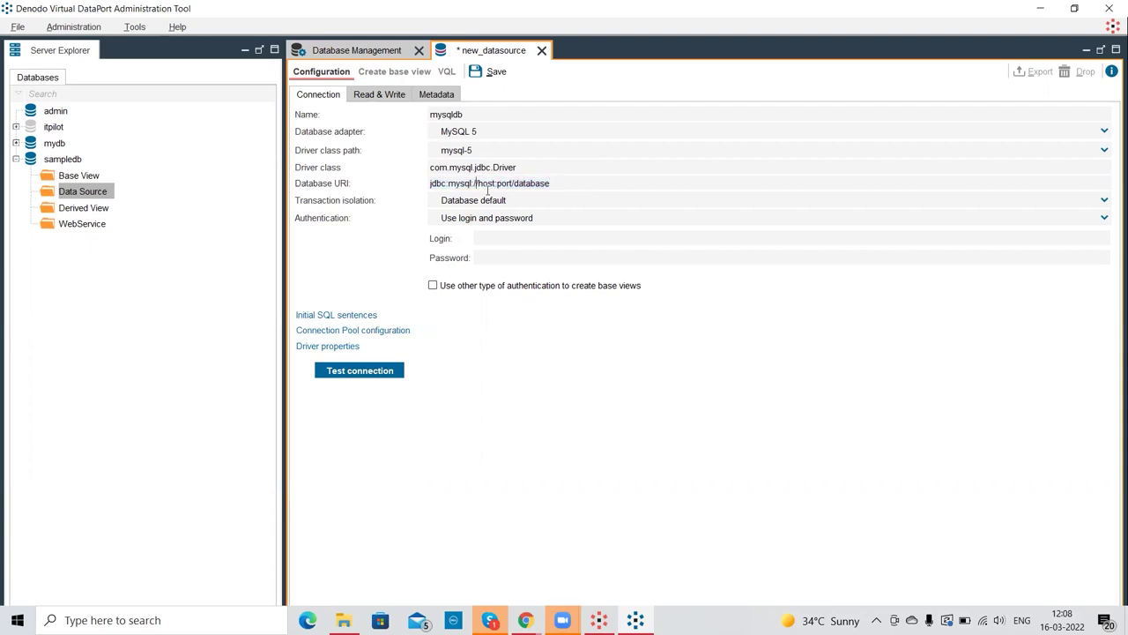
{"action": "type", "text": "local"}
{"action": "type", "text": "l"}
{"action": "key", "text": "Right"}
{"action": "key", "text": "Right"}
{"action": "key", "text": "Right"}
{"action": "key", "text": "Right"}
{"action": "key", "text": "Right"}
{"action": "key", "text": "Right"}
{"action": "key", "text": "Right"}
{"action": "key", "text": "Right"}
{"action": "key", "text": "Right"}
{"action": "key", "text": "BackSpace"}
{"action": "key", "text": "BackSpace"}
{"action": "key", "text": "BackSpace"}
{"action": "key", "text": "BackSpace"}
{"action": "type", "text": "3306"}
{"action": "left_click_drag", "start_coordinate": [535, 183], "coordinate": [575, 182]}
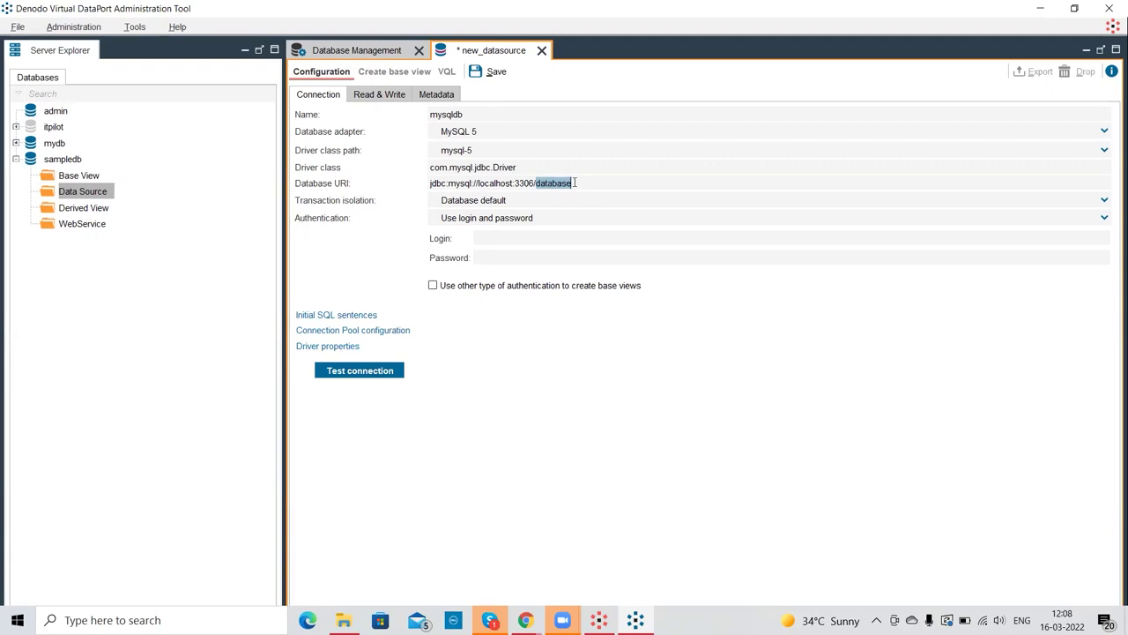
{"action": "type", "text": "mysqldb"}
- Enter the database login credentials for the mysqldb data source
{"action": "left_click", "coordinate": [538, 237]}
{"action": "type", "text": "admin"}
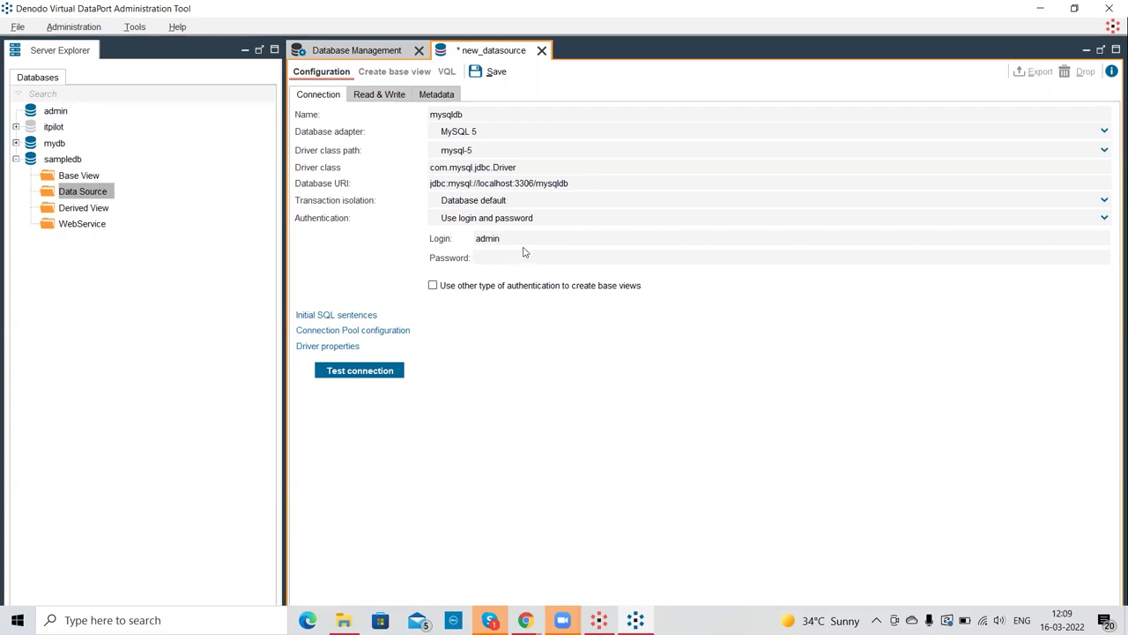
{"action": "type", "text": "admin"}
{"action": "left_click", "coordinate": [353, 372]}
- Close the new_datasource editor and discard the unsaved mysqldb data source
{"action": "left_click", "coordinate": [542, 50]}
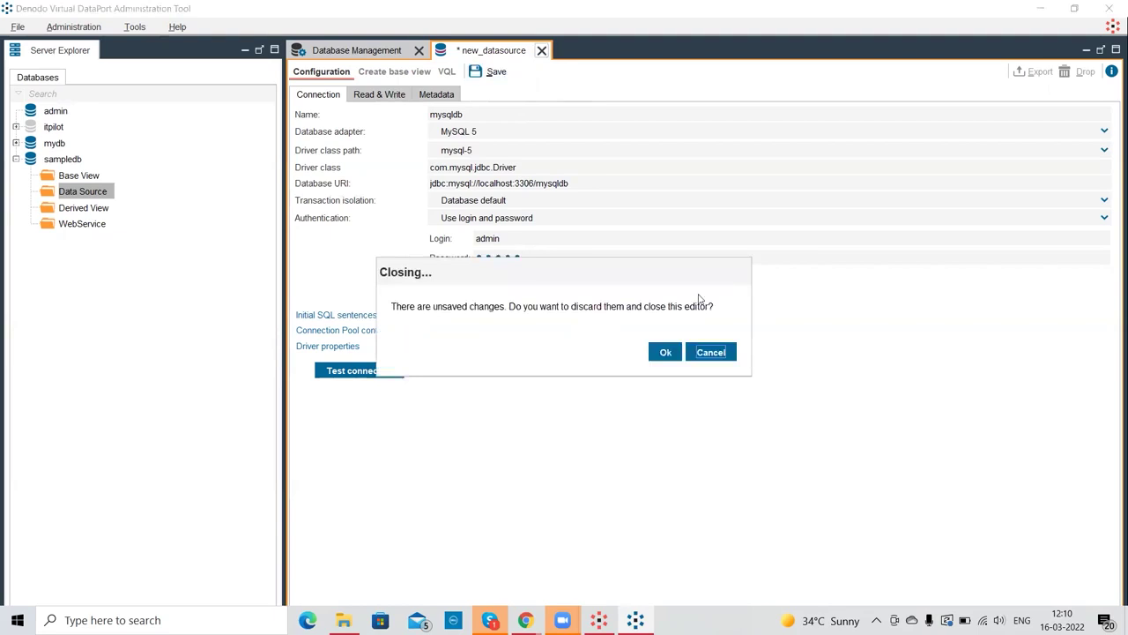
{"action": "left_click", "coordinate": [662, 356]}
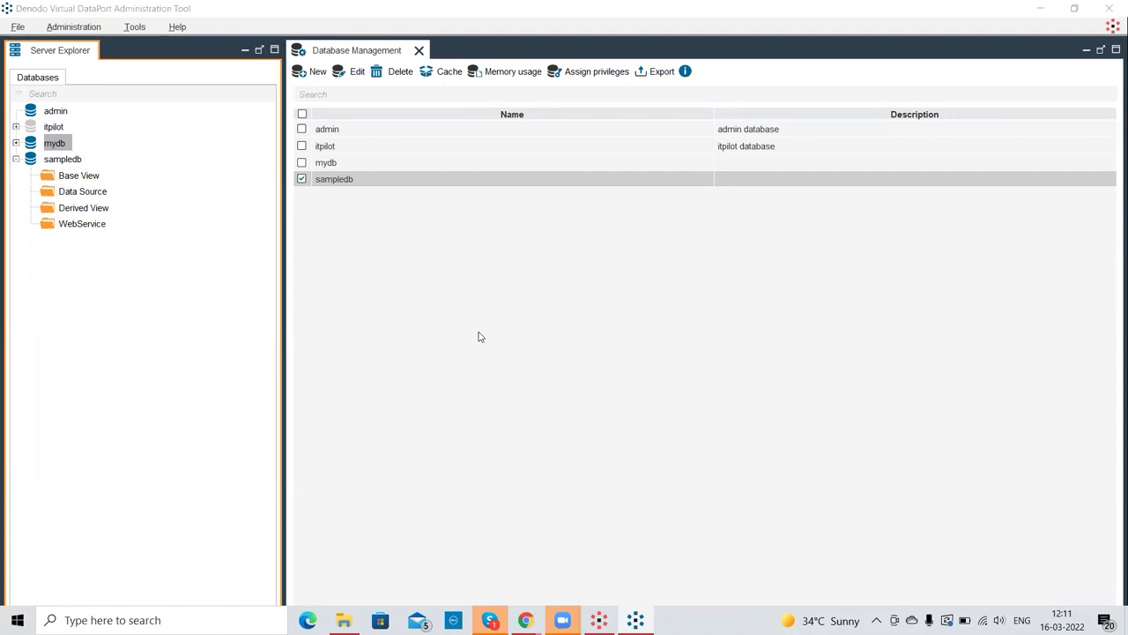
{"action": "left_click", "coordinate": [93, 179]}
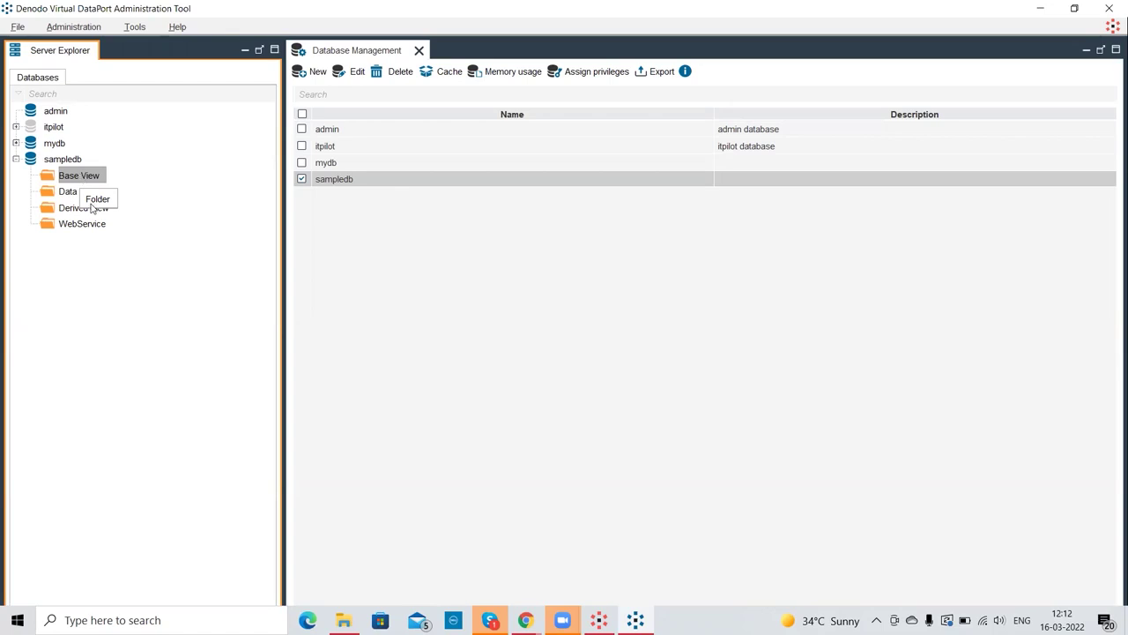
{"action": "left_click", "coordinate": [95, 211]}
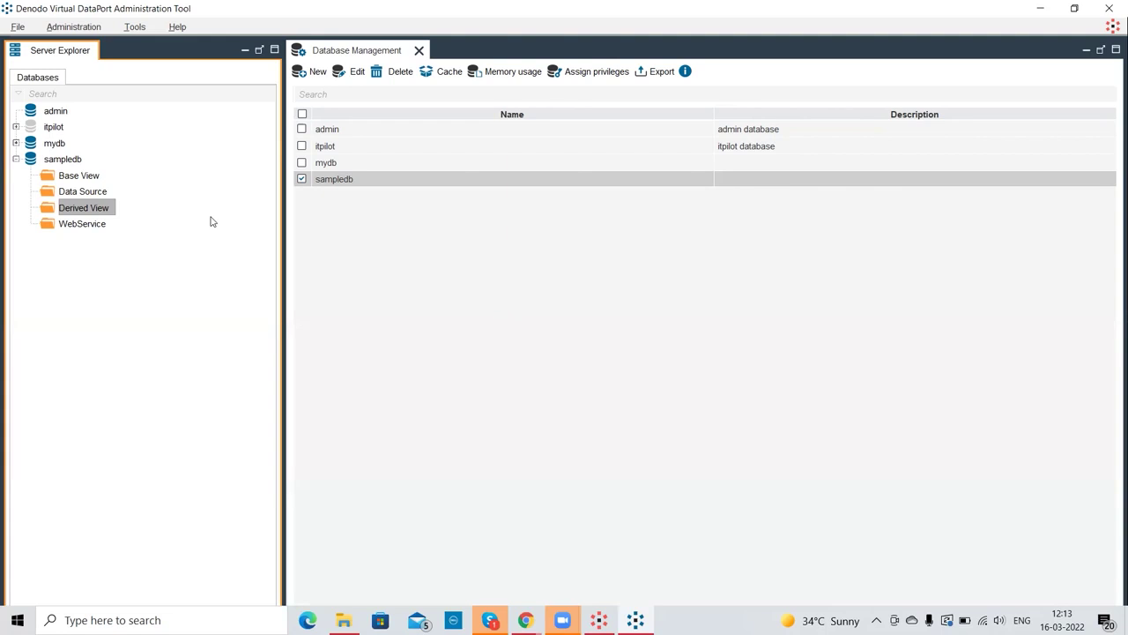
- Show the New > Data source submenu of creatable source types for sampledb's WebService folder
{"action": "right_click", "coordinate": [92, 226]}
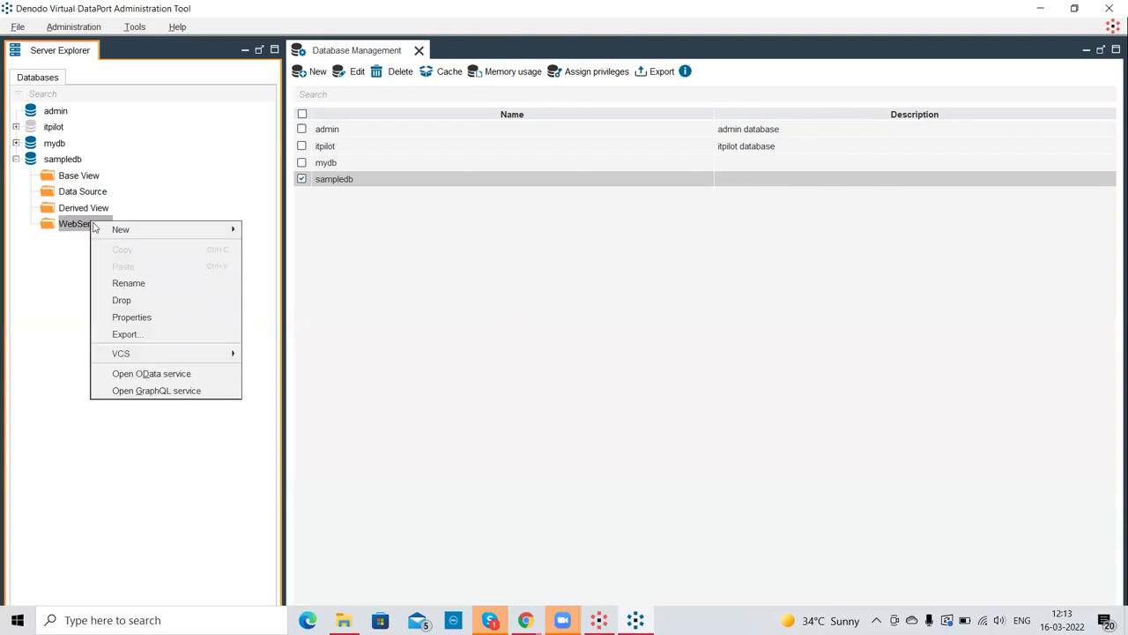
{"action": "mouse_move", "coordinate": [142, 229]}
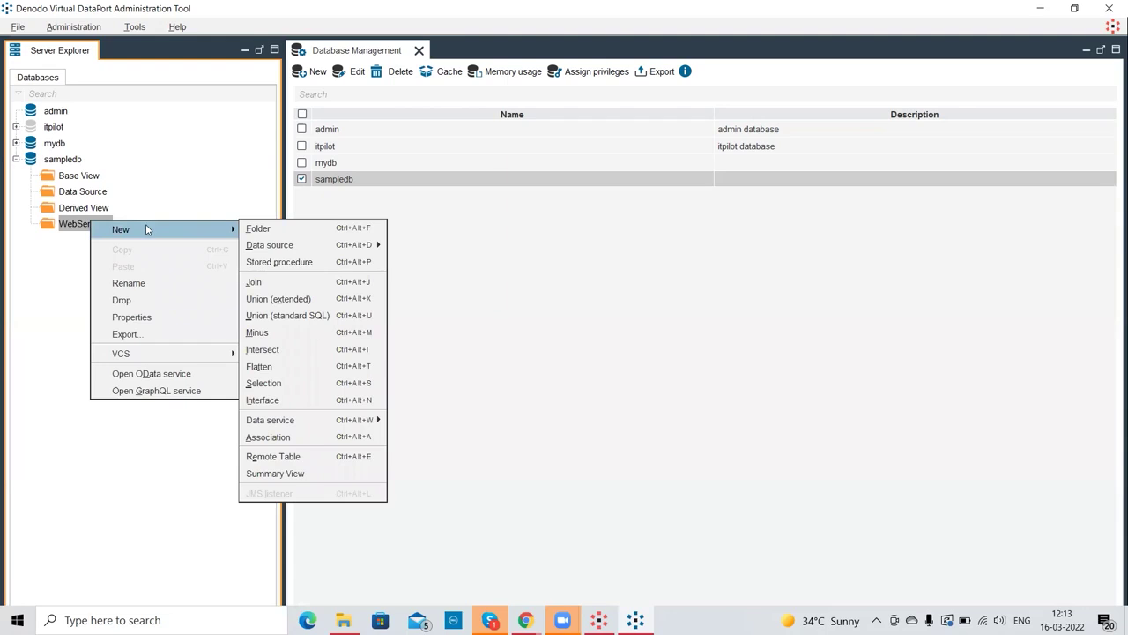
{"action": "right_click", "coordinate": [57, 159]}
{"action": "mouse_move", "coordinate": [261, 177]}
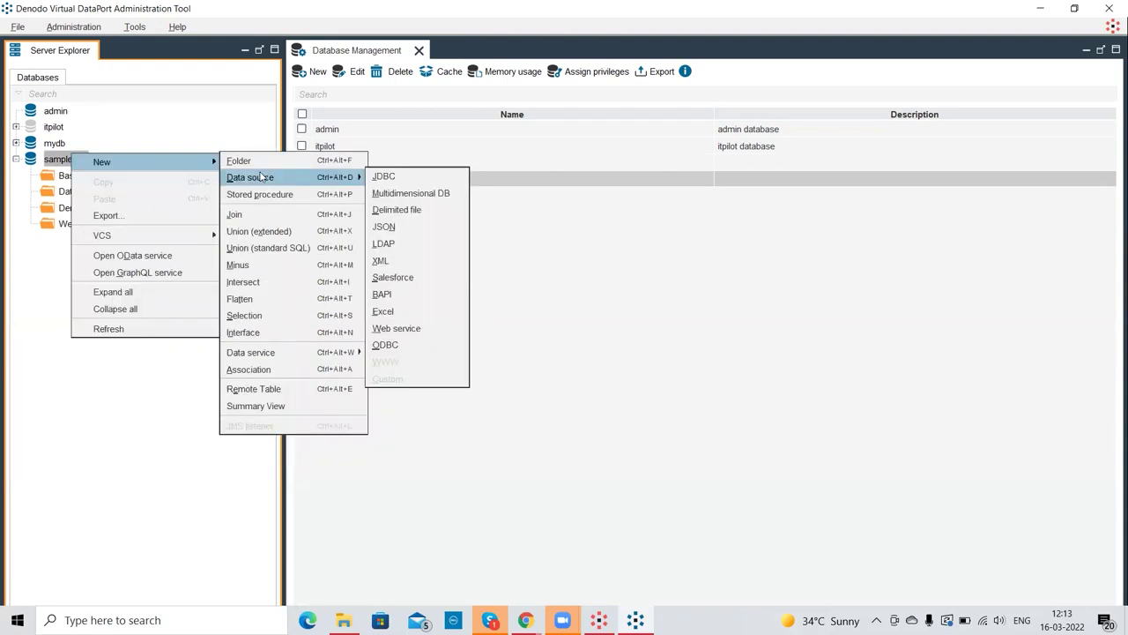
{"action": "left_click", "coordinate": [64, 384]}
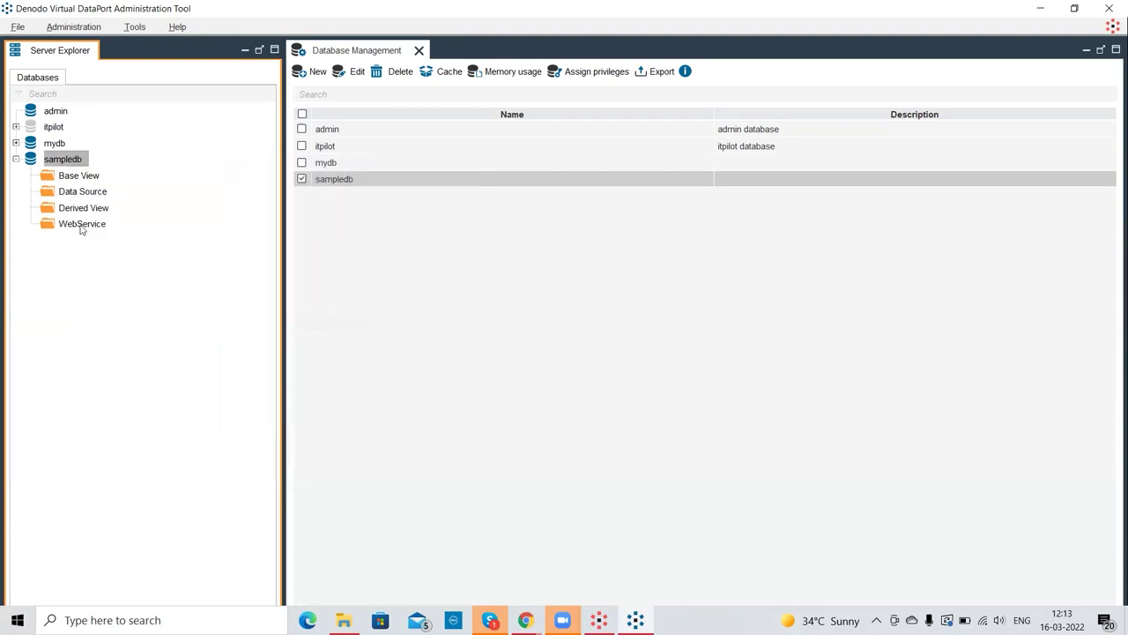
{"action": "right_click", "coordinate": [81, 225]}
{"action": "mouse_move", "coordinate": [140, 237]}
{"action": "mouse_move", "coordinate": [278, 246]}
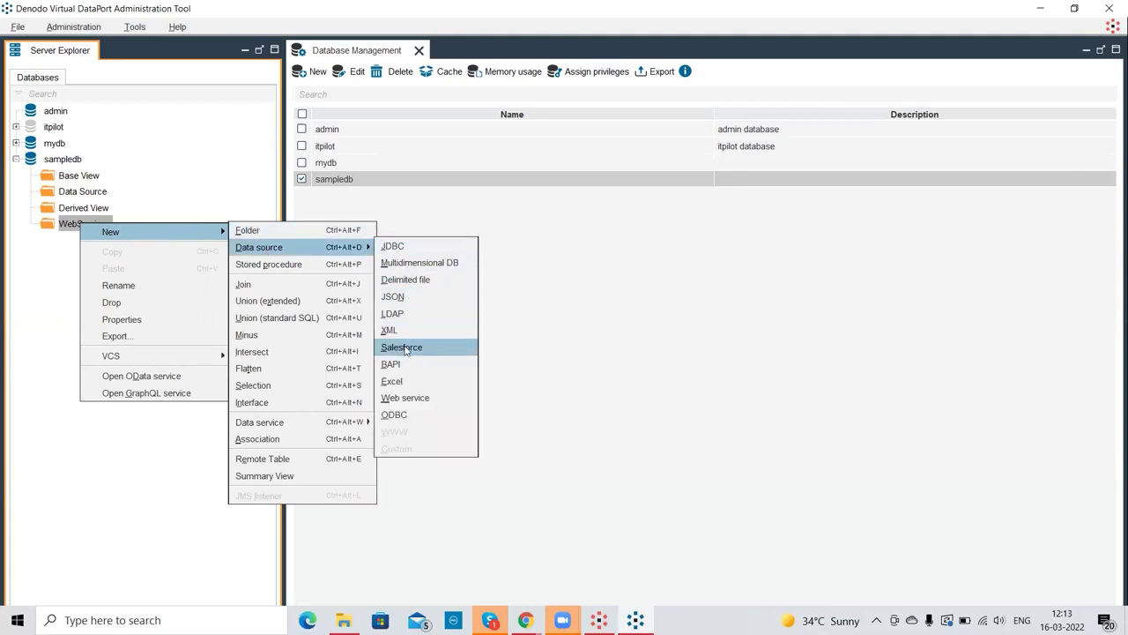
{"action": "left_click", "coordinate": [421, 397]}
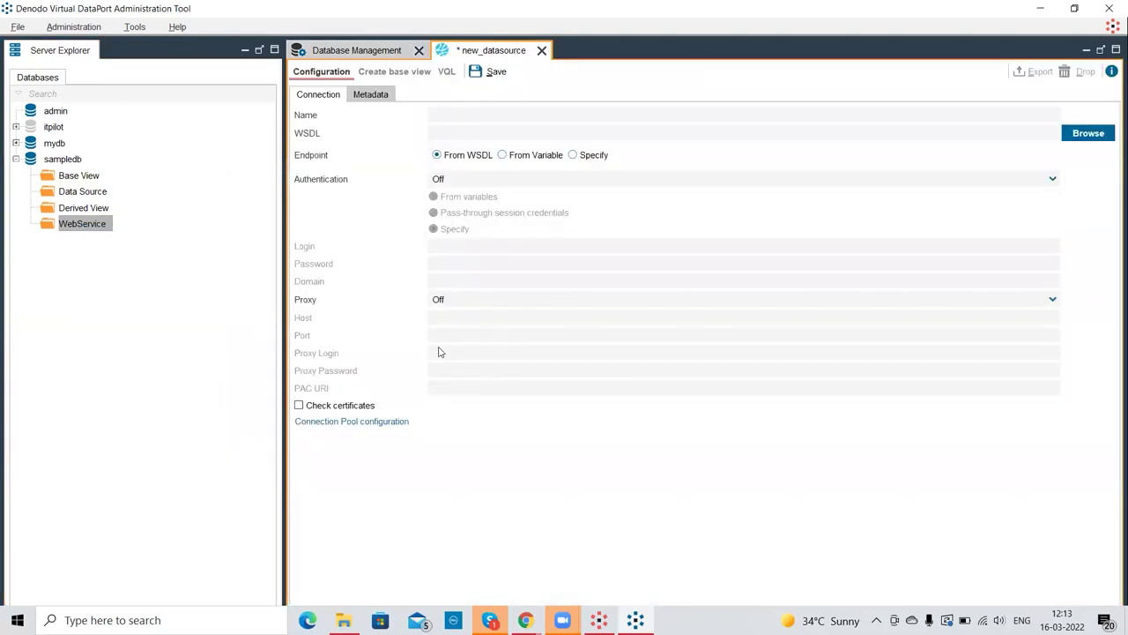
{"action": "left_click", "coordinate": [466, 109]}
{"action": "type", "text": "samplew"}
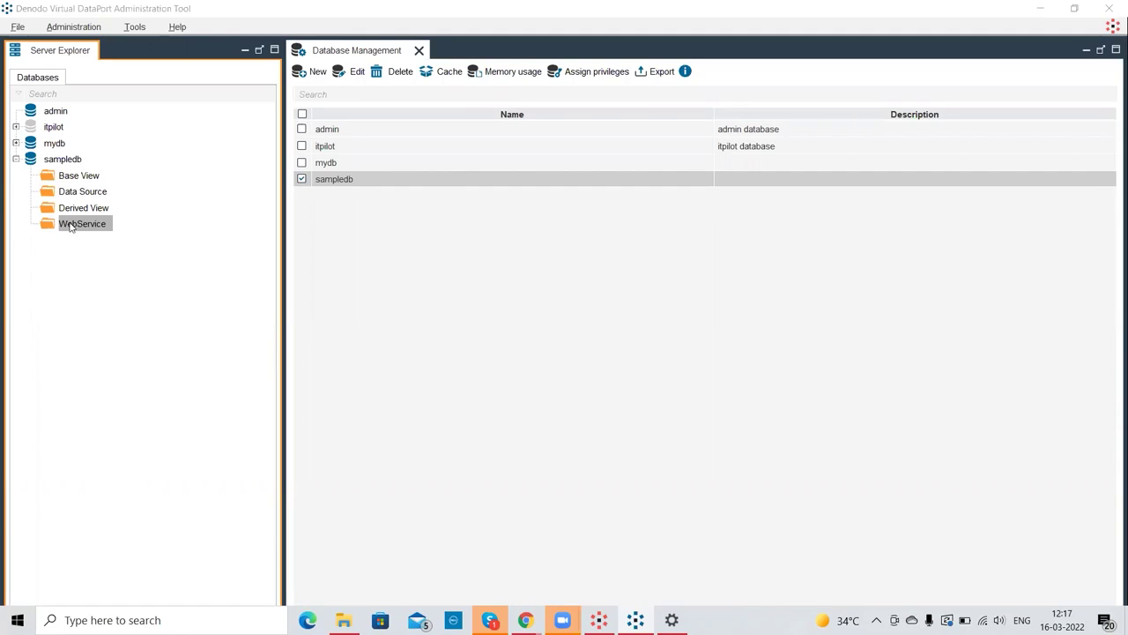
- Create a new REST web service in sampledb's WebService folder
{"action": "right_click", "coordinate": [71, 227]}
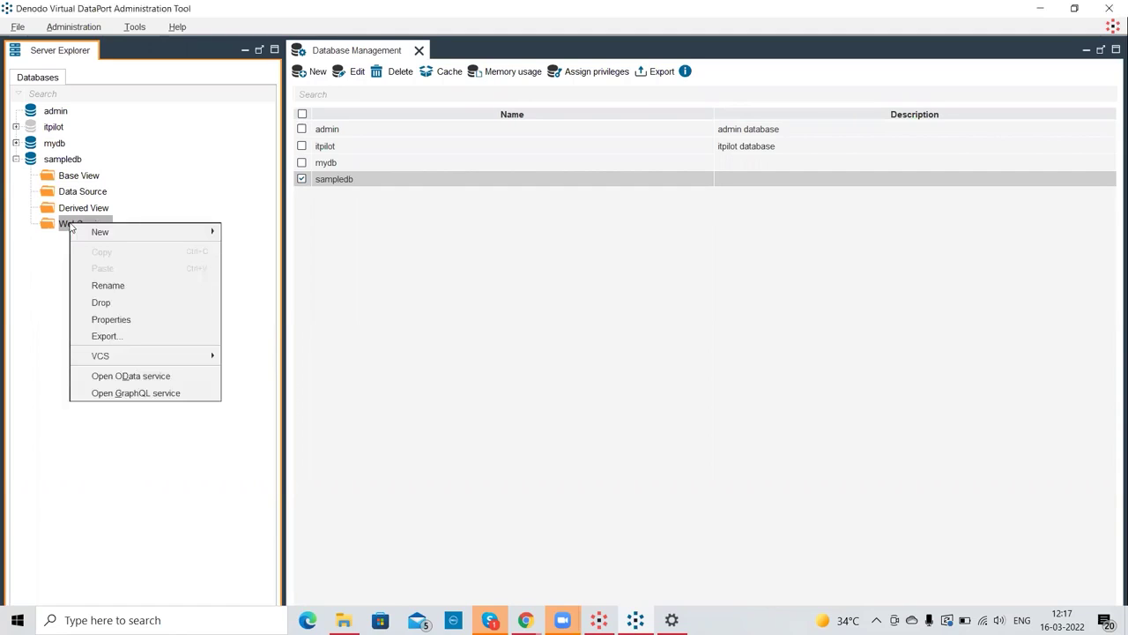
{"action": "mouse_move", "coordinate": [87, 230]}
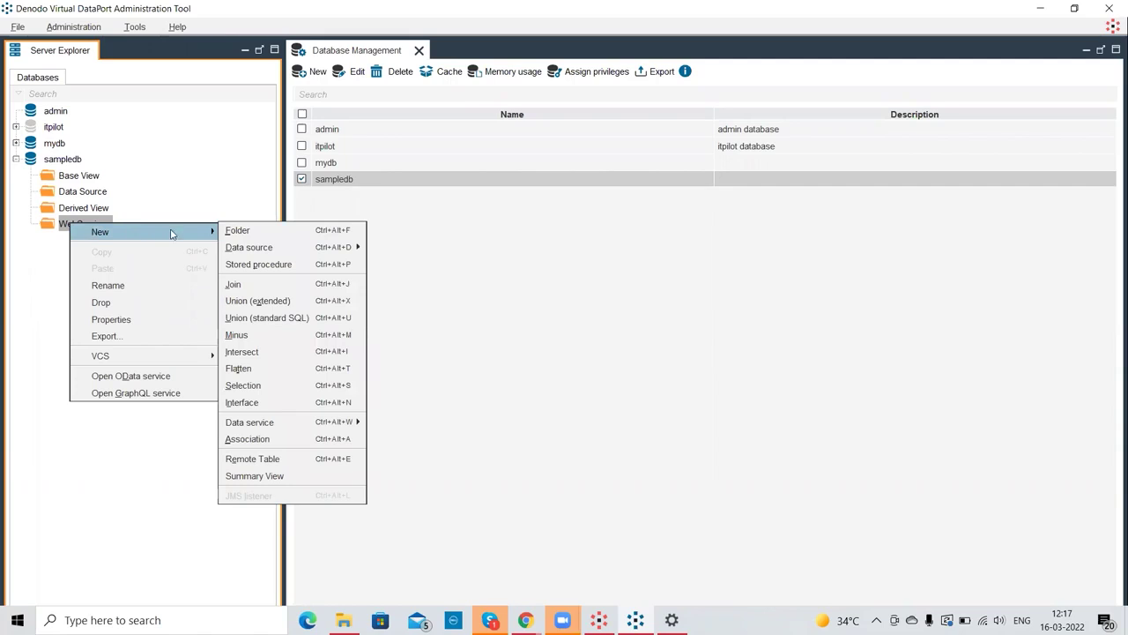
{"action": "mouse_move", "coordinate": [311, 432]}
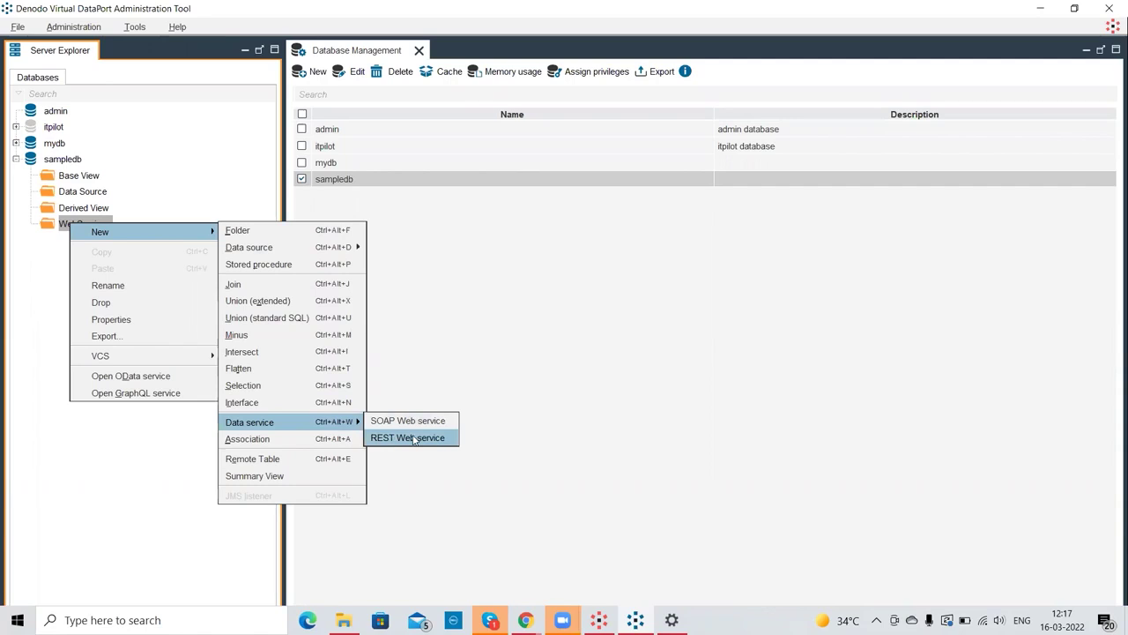
{"action": "left_click", "coordinate": [413, 438]}
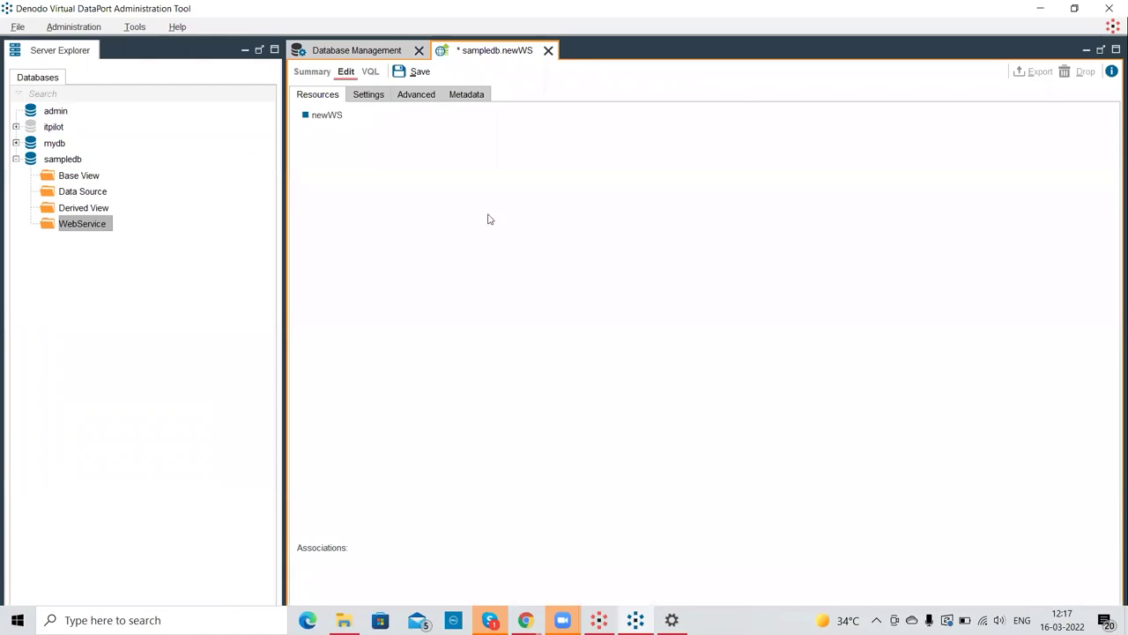
- Review newWS's Settings, Resources, Advanced and Metadata tabs, ending on database sampledb, folder /WebService
{"action": "double_click", "coordinate": [335, 115]}
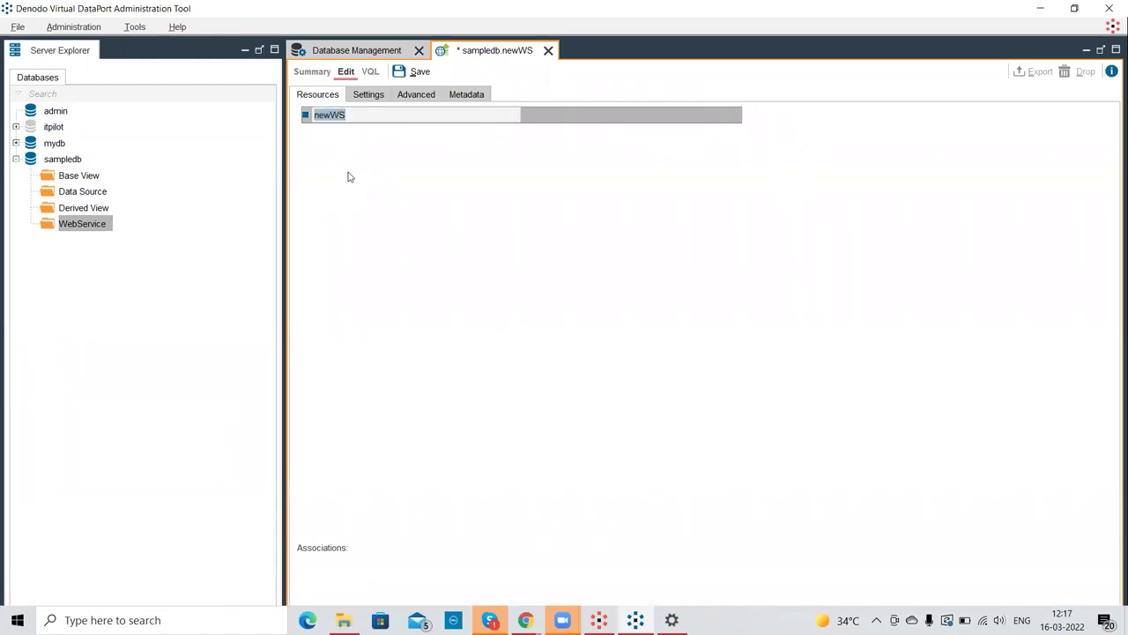
{"action": "left_click", "coordinate": [369, 94]}
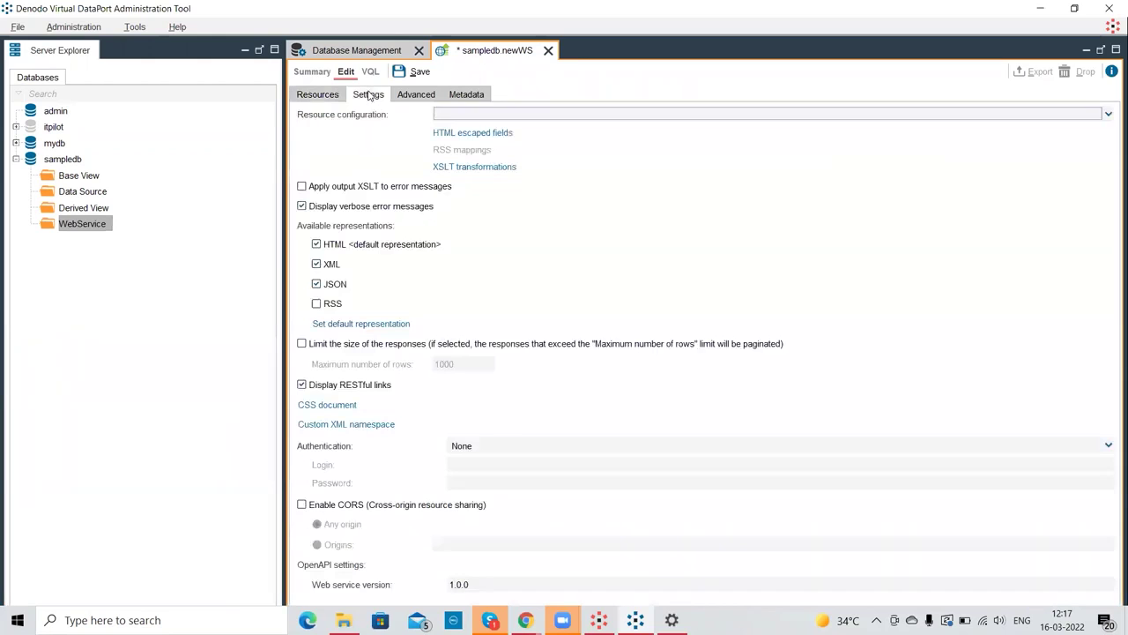
{"action": "left_click", "coordinate": [328, 98]}
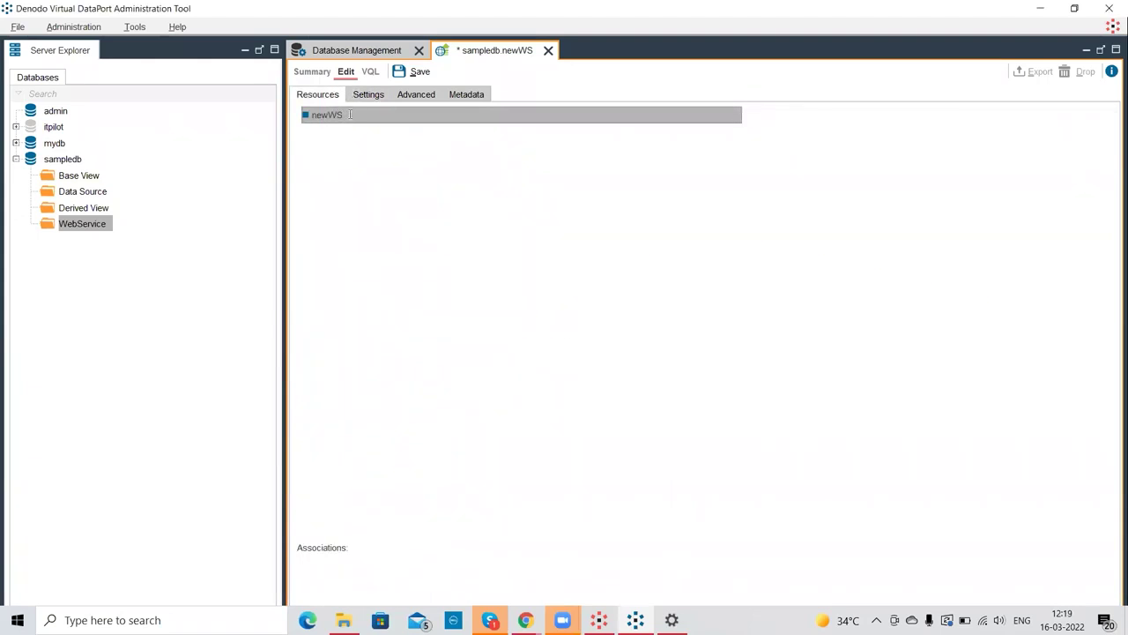
{"action": "left_click", "coordinate": [372, 101]}
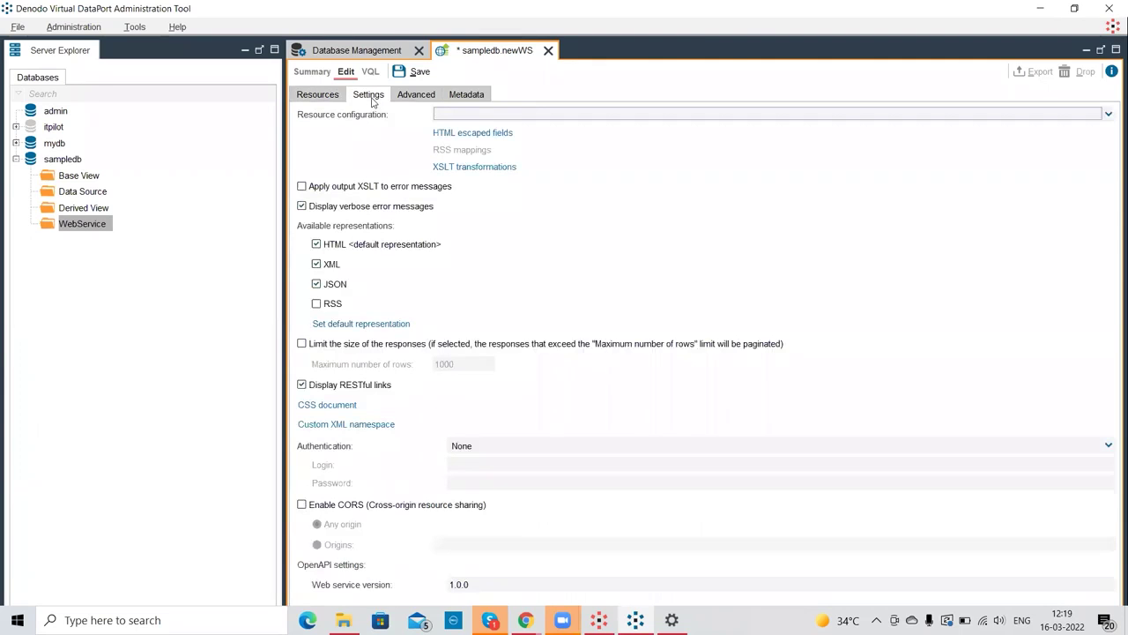
{"action": "left_click", "coordinate": [409, 101]}
{"action": "left_click", "coordinate": [457, 99]}
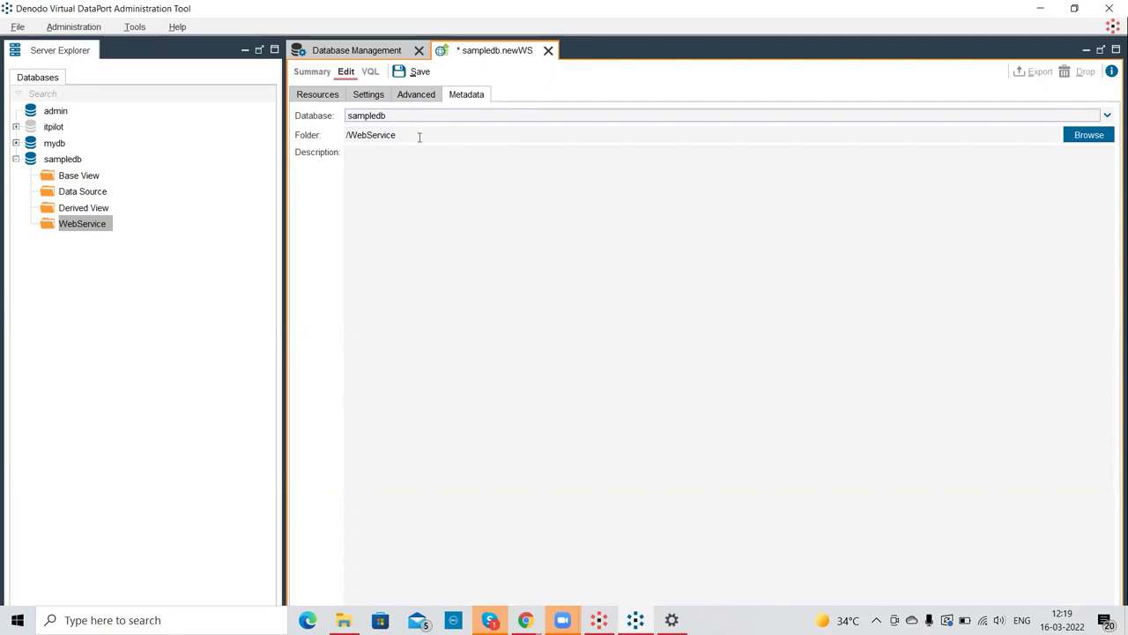
- View newWS's advanced options: chunk size 1000, query timeout 900000, pooling with 30 connections
{"action": "left_click", "coordinate": [397, 171]}
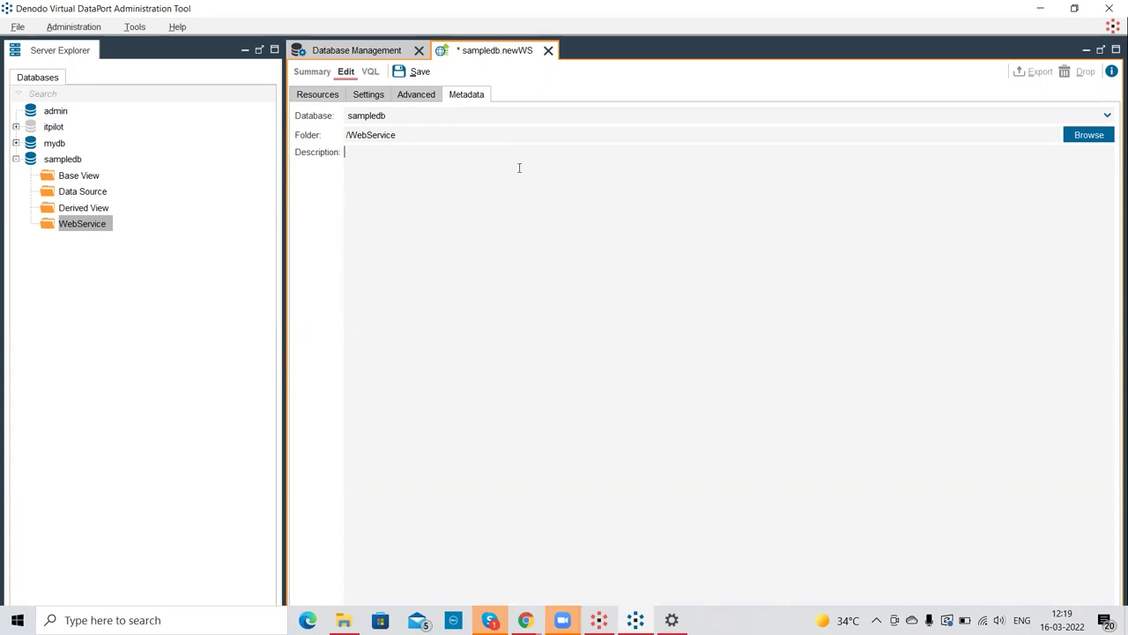
{"action": "left_click", "coordinate": [424, 95]}
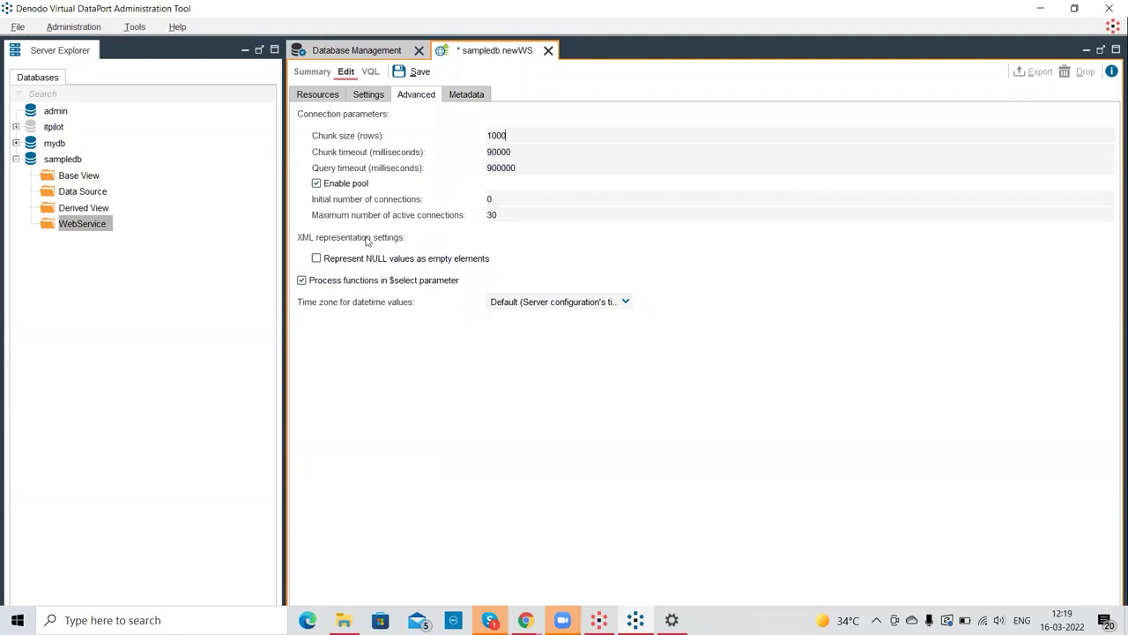
- Enable 'Represent NULL values as empty elements' for newWS and return to its Settings
{"action": "left_click", "coordinate": [316, 260]}
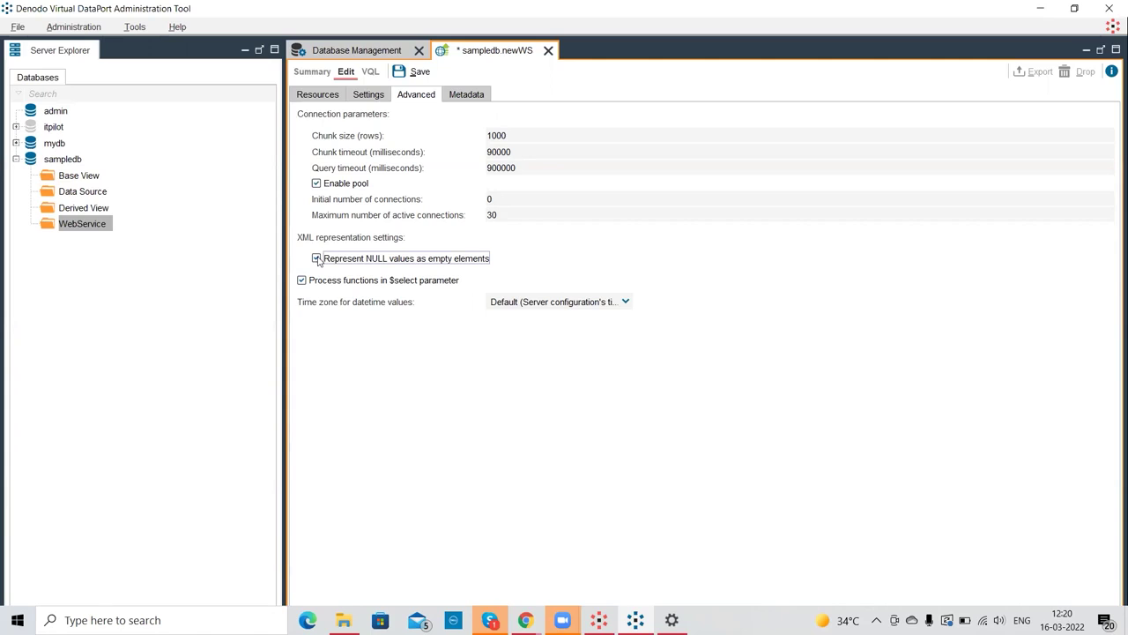
{"action": "left_click", "coordinate": [375, 93]}
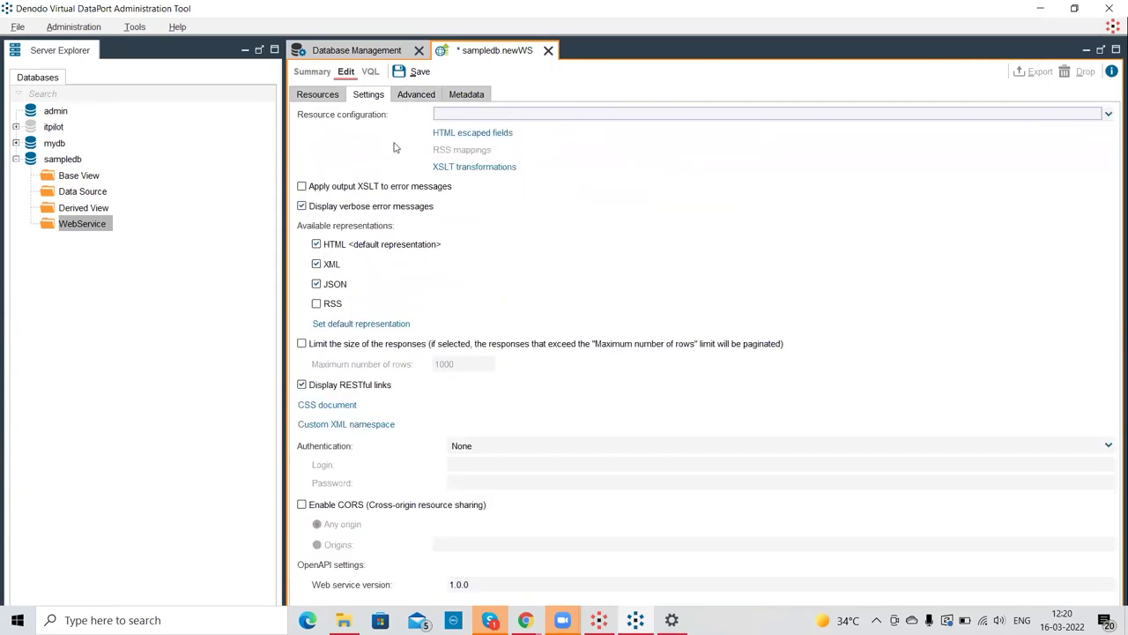
{"action": "left_click", "coordinate": [1109, 115]}
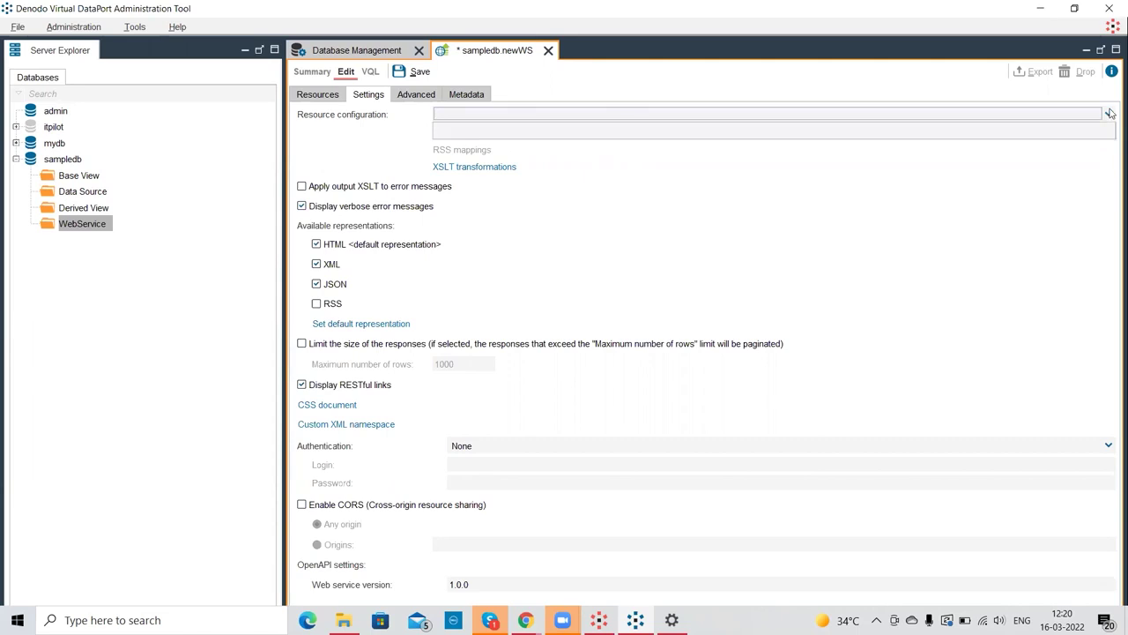
{"action": "left_click", "coordinate": [617, 112]}
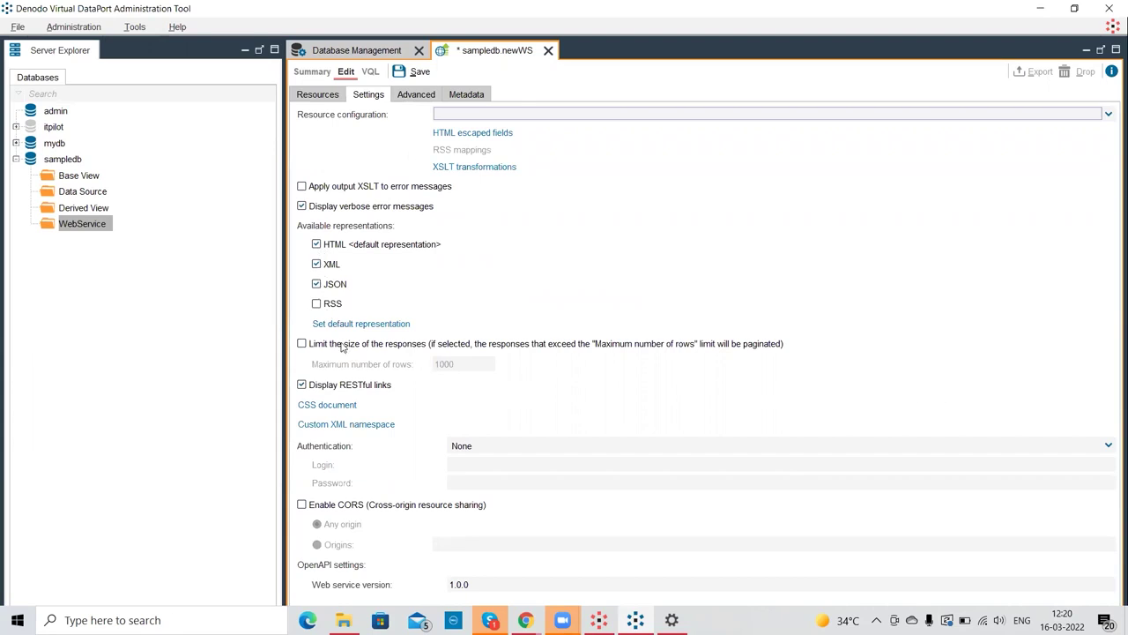
{"action": "left_click", "coordinate": [303, 343]}
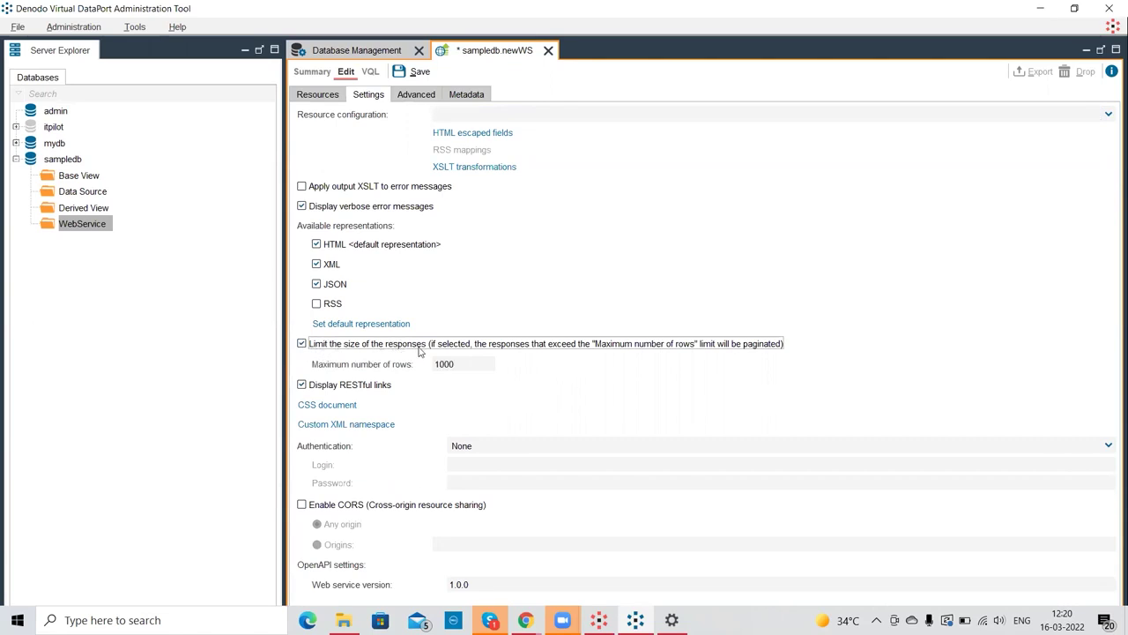
{"action": "left_click", "coordinate": [301, 345]}
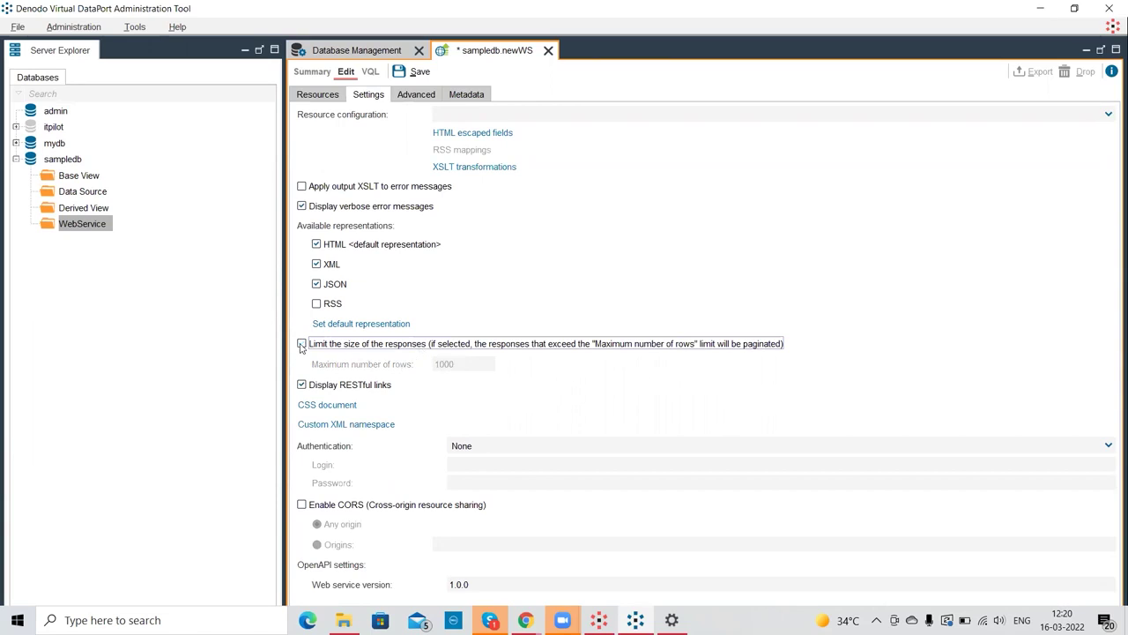
{"action": "left_click", "coordinate": [301, 344]}
{"action": "left_click", "coordinate": [498, 448]}
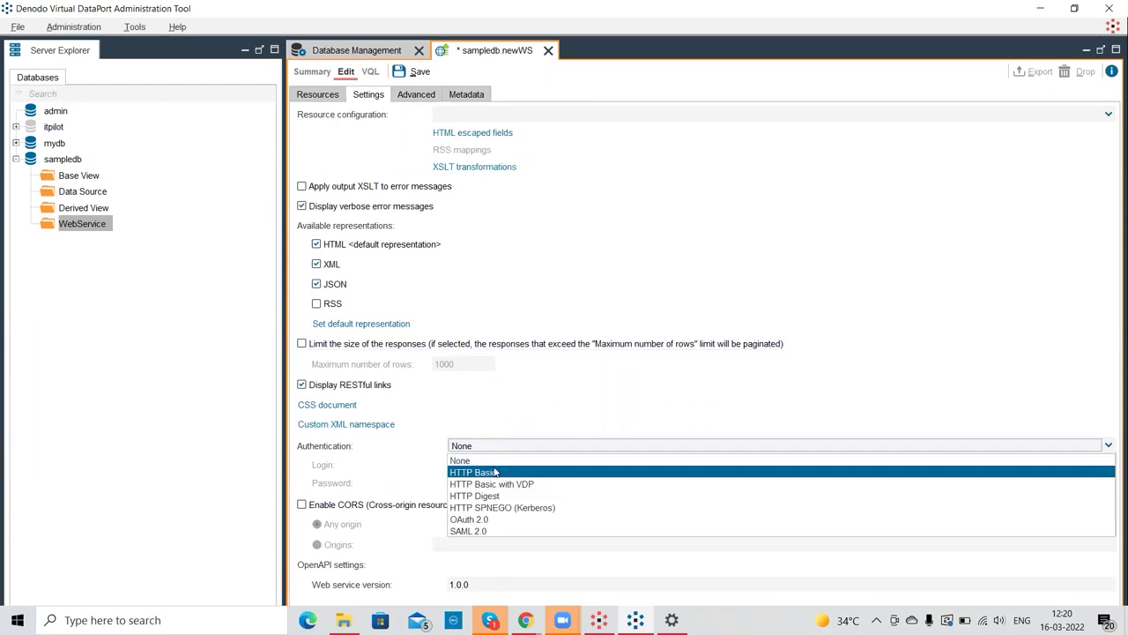
{"action": "left_click", "coordinate": [496, 473]}
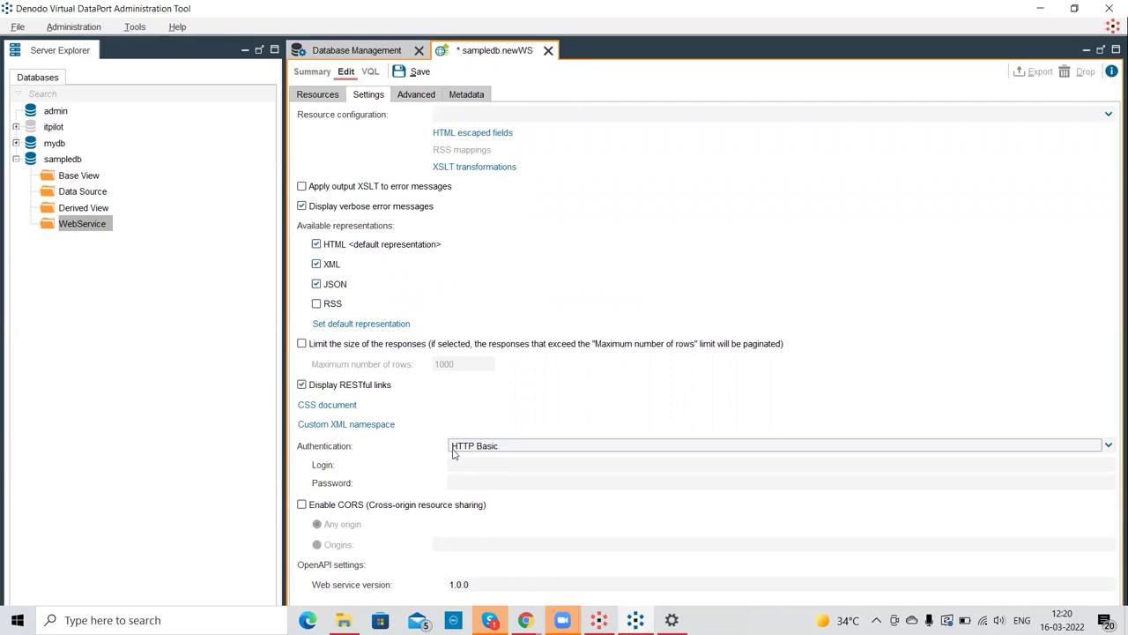
{"action": "left_click", "coordinate": [499, 451]}
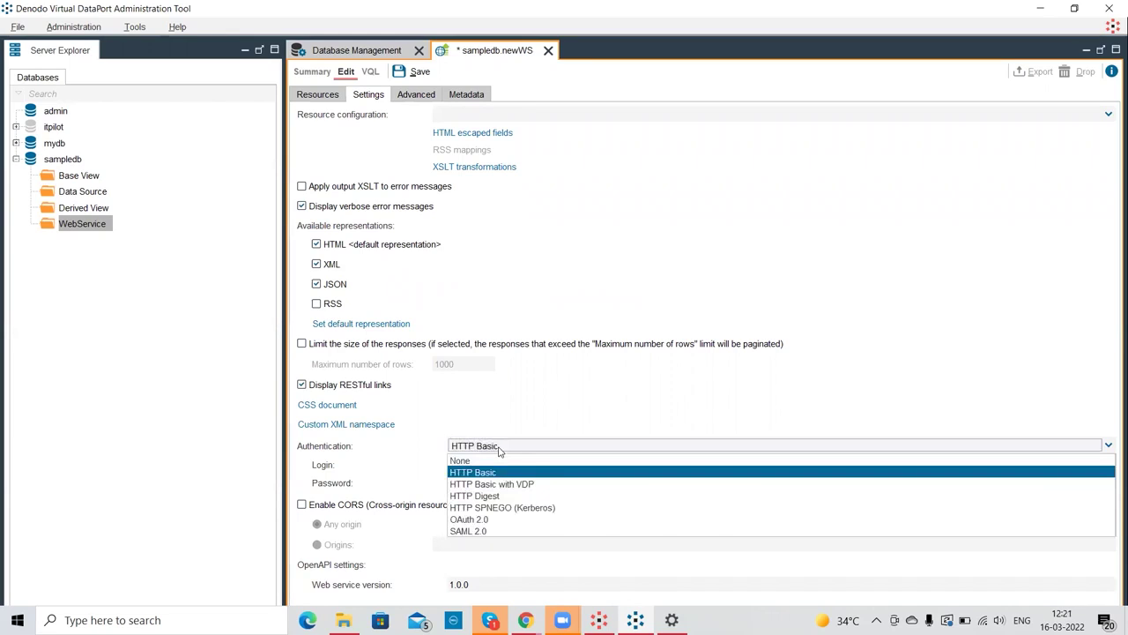
{"action": "left_click", "coordinate": [507, 461]}
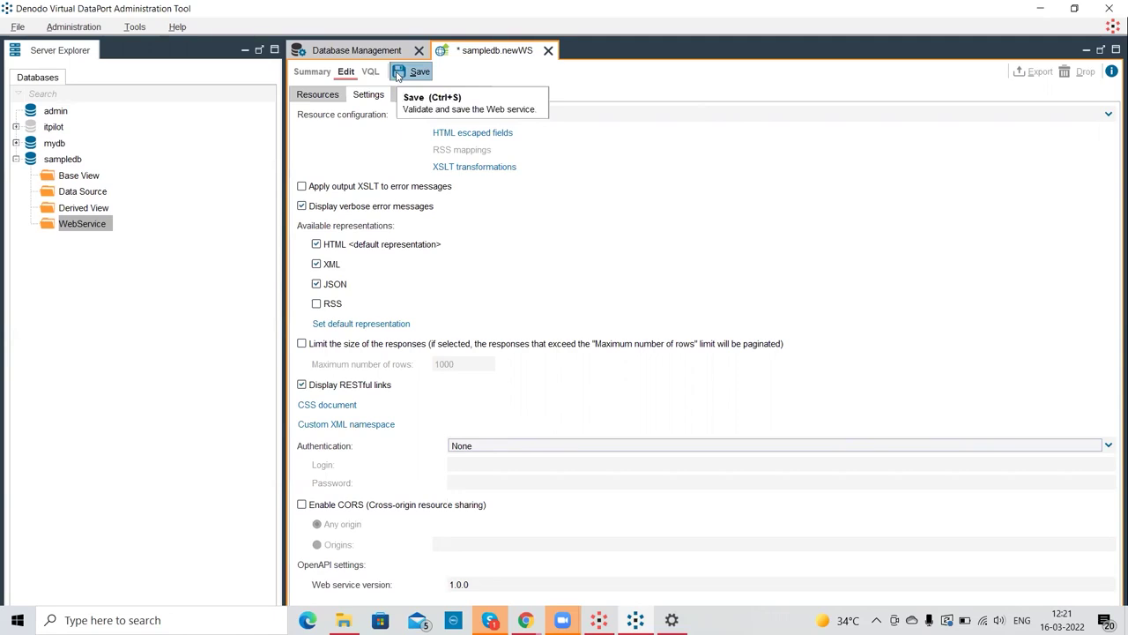
{"action": "left_click", "coordinate": [398, 77]}
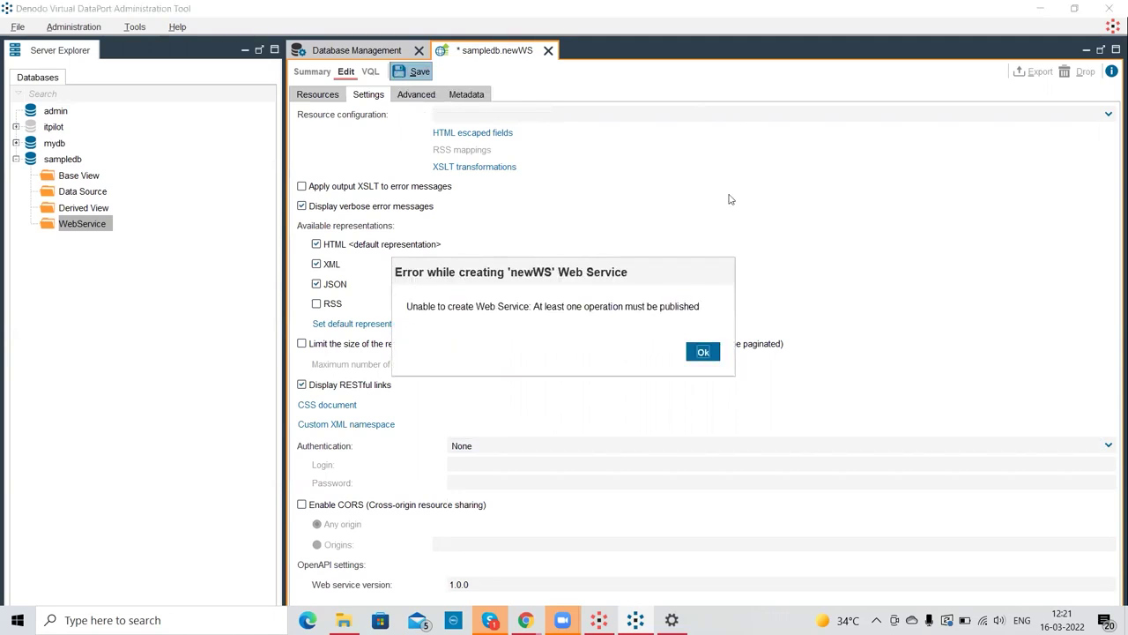
{"action": "left_click", "coordinate": [702, 353]}
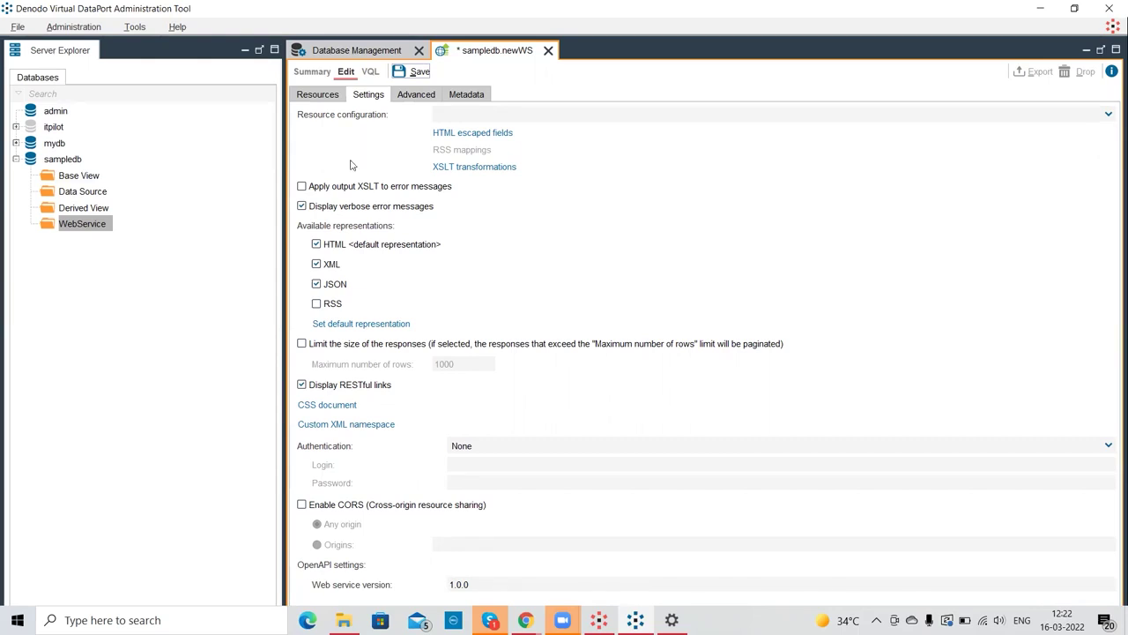
- Relaunch the Virtual DataPort Administration Tool from the Denodo Platform Control Center
{"action": "left_click", "coordinate": [606, 615]}
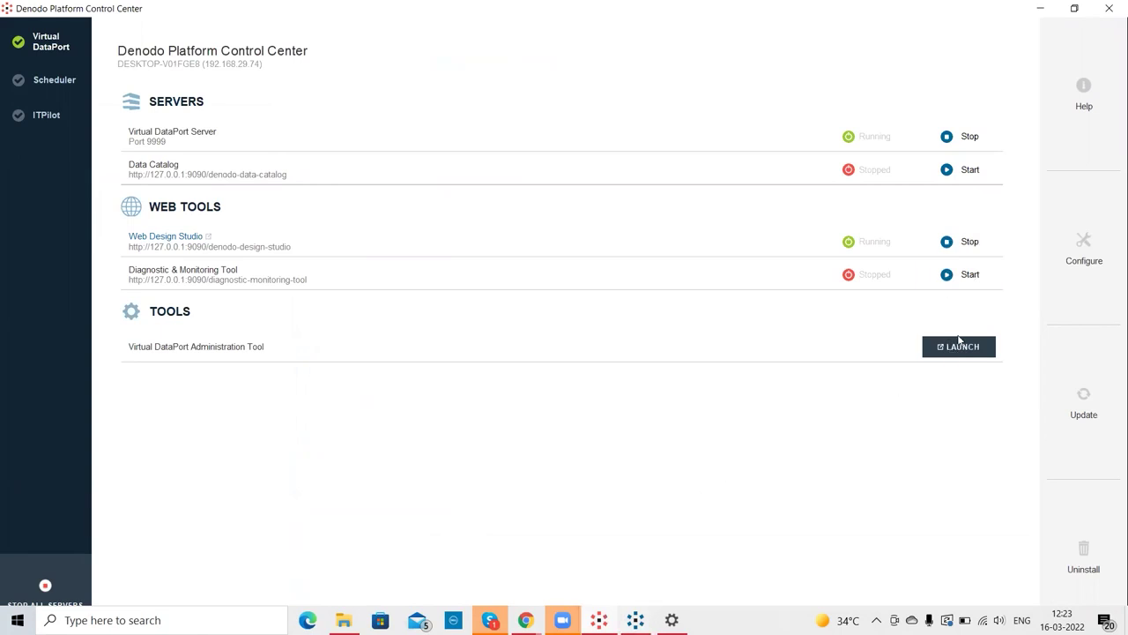
{"action": "left_click", "coordinate": [959, 347]}
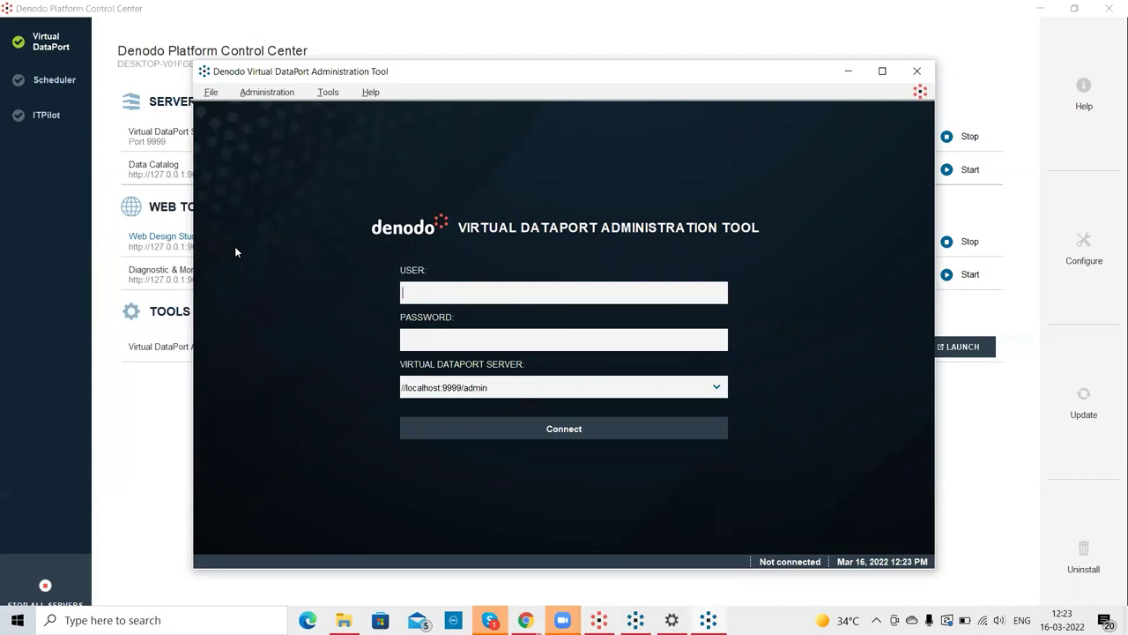
- Log in as admin to //localhost:9999/admin with the account password and maximise the window
{"action": "type", "text": "adminadmin"}
{"action": "key", "text": "Tab"}
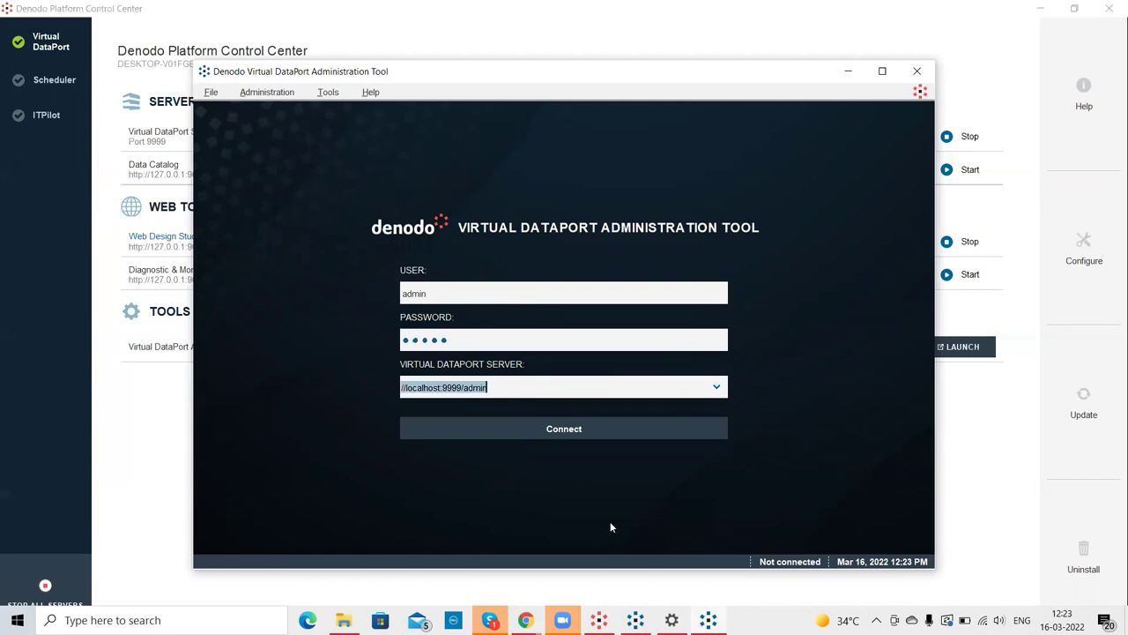
{"action": "left_click", "coordinate": [562, 432]}
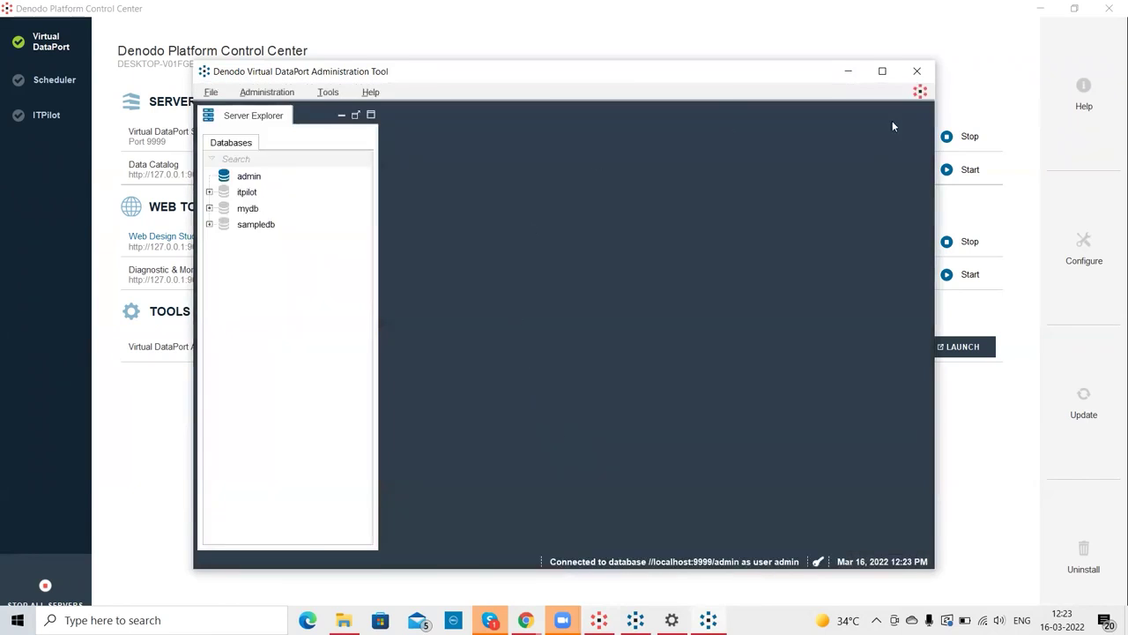
{"action": "left_click", "coordinate": [882, 71]}
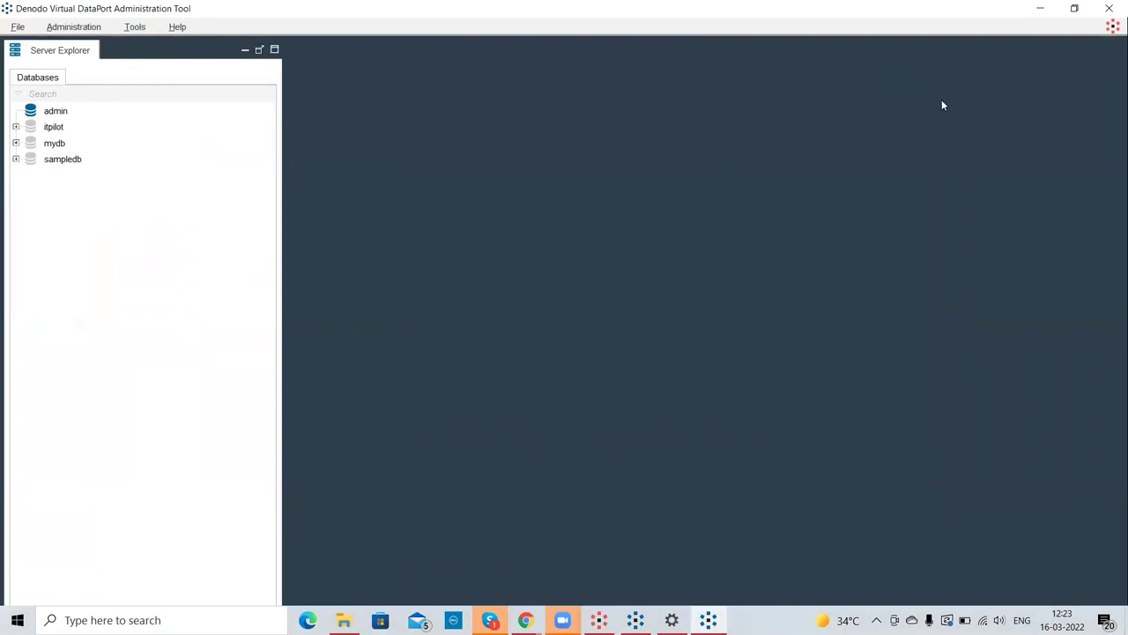
- Close the Administration Tool and bring up the Web Design Studio sign-in page in Chrome
{"action": "left_click", "coordinate": [1109, 8]}
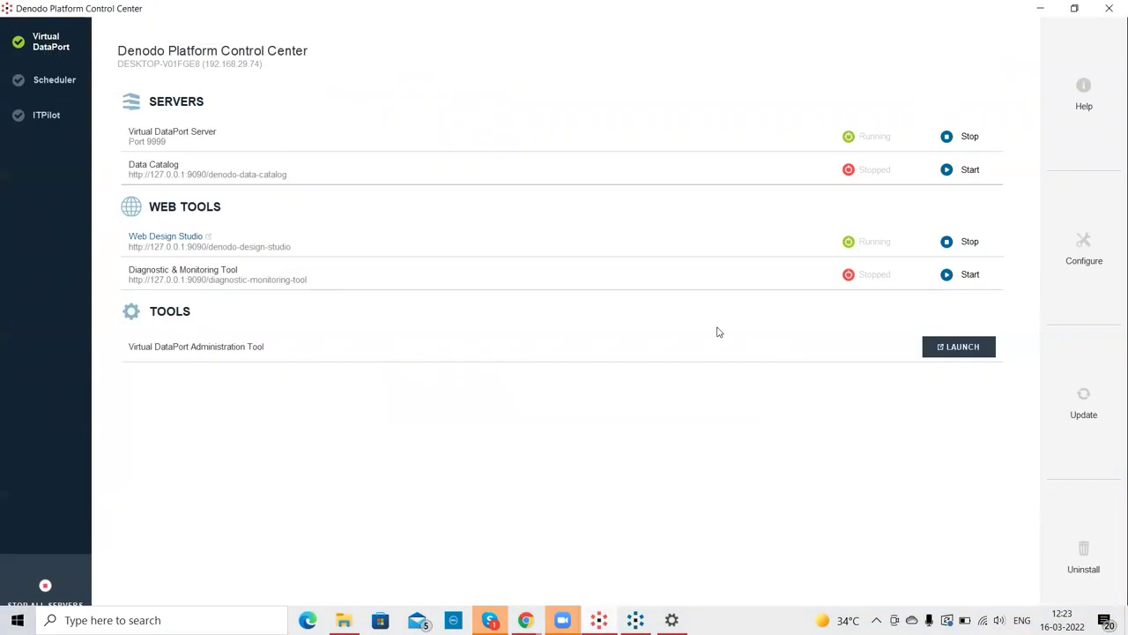
{"action": "left_click", "coordinate": [175, 238]}
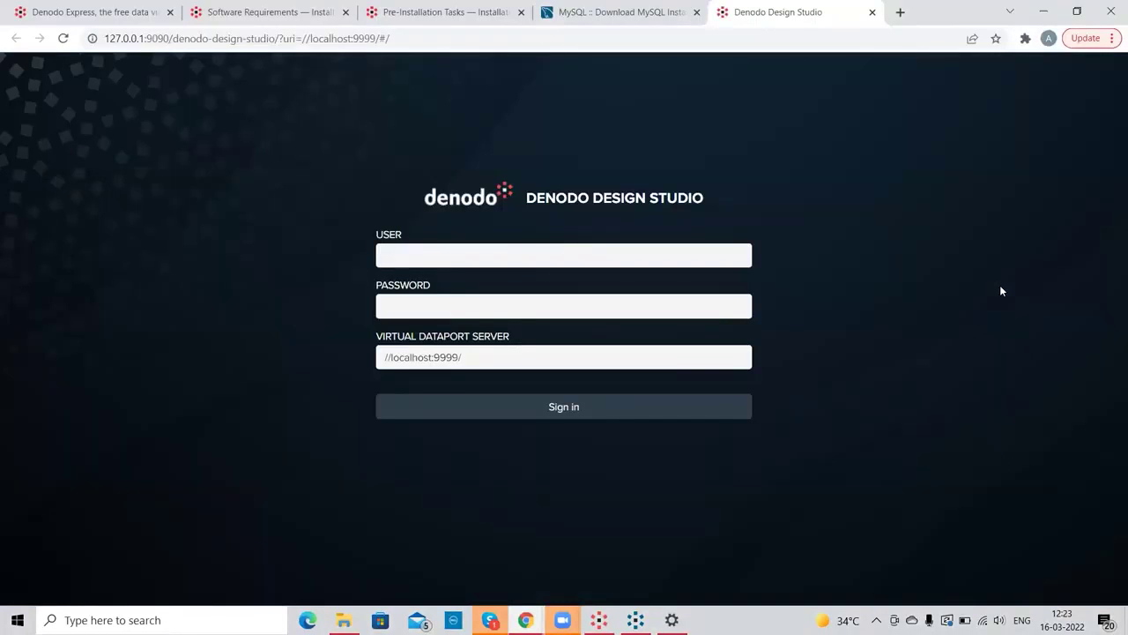
{"action": "left_click", "coordinate": [508, 249]}
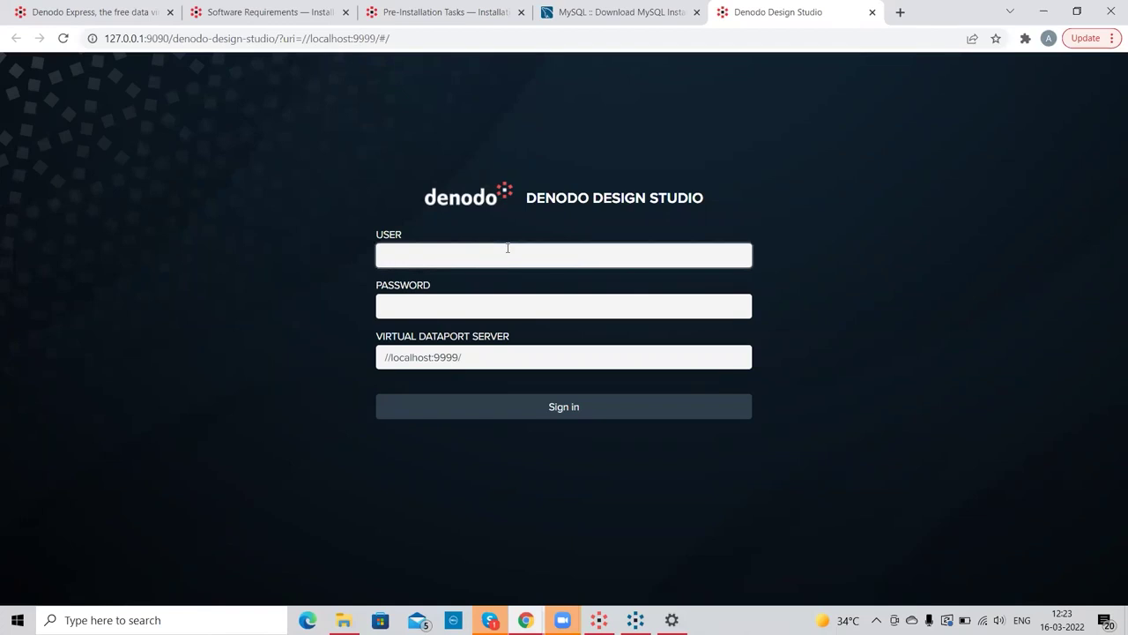